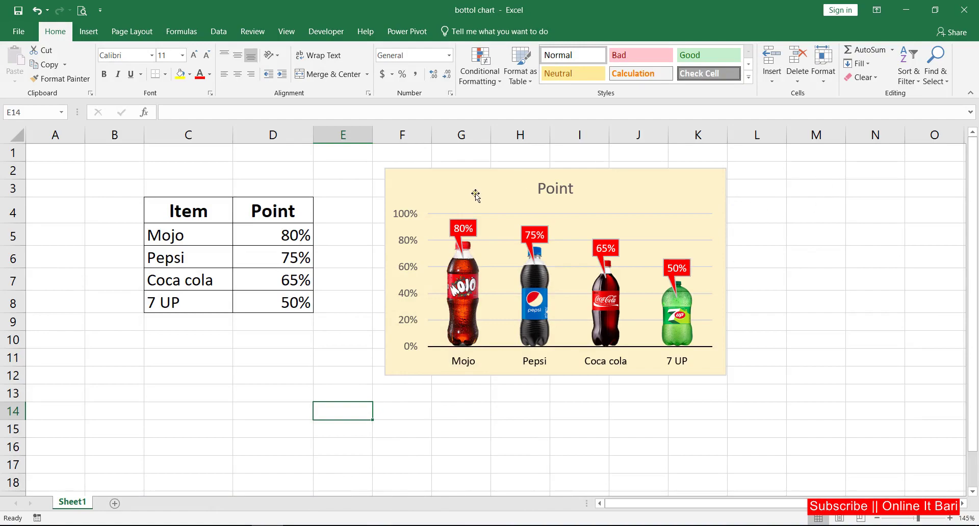
- Select the item names, the Point values D5:D8, and each table row in turn
{"action": "left_click_drag", "start_coordinate": [197, 237], "coordinate": [202, 301]}
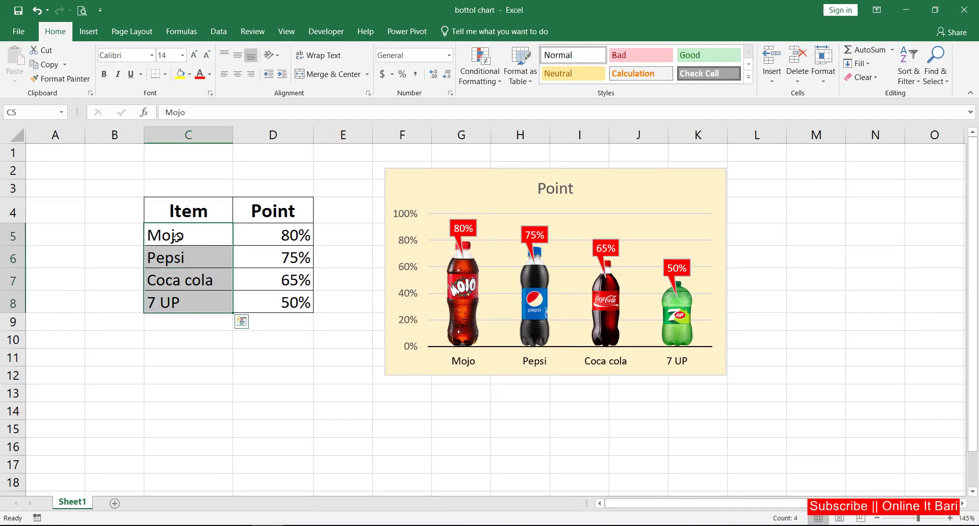
{"action": "left_click_drag", "start_coordinate": [176, 237], "coordinate": [189, 304]}
{"action": "left_click_drag", "start_coordinate": [302, 236], "coordinate": [291, 302]}
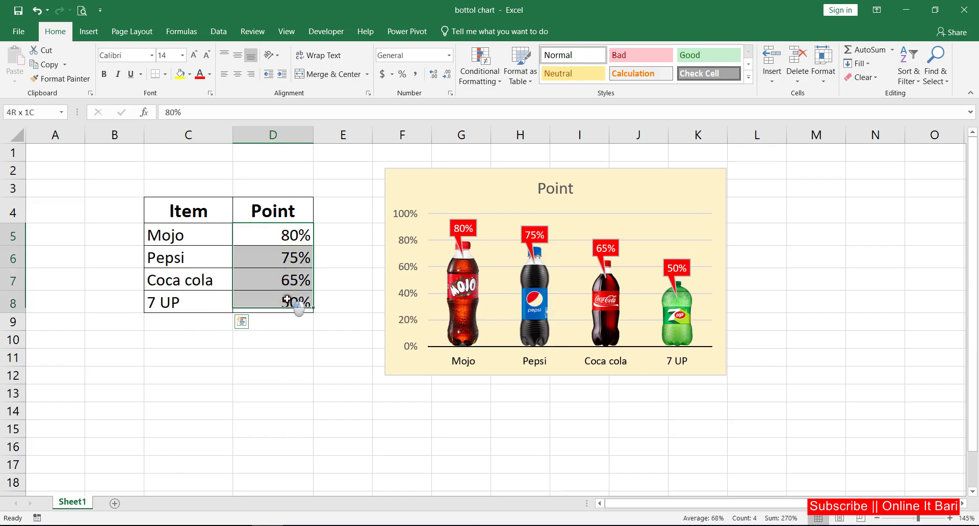
{"action": "left_click", "coordinate": [274, 236]}
{"action": "left_click_drag", "start_coordinate": [222, 239], "coordinate": [294, 236]}
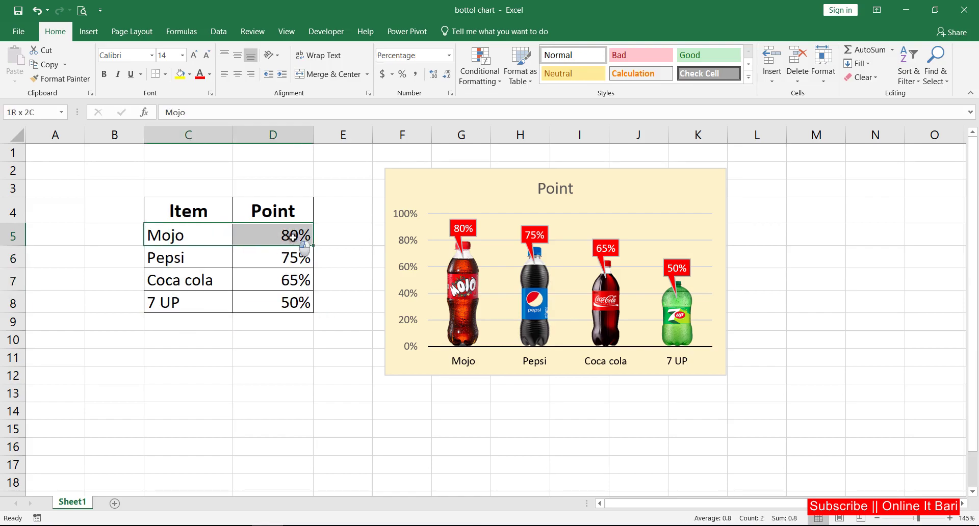
{"action": "left_click_drag", "start_coordinate": [191, 257], "coordinate": [300, 257]}
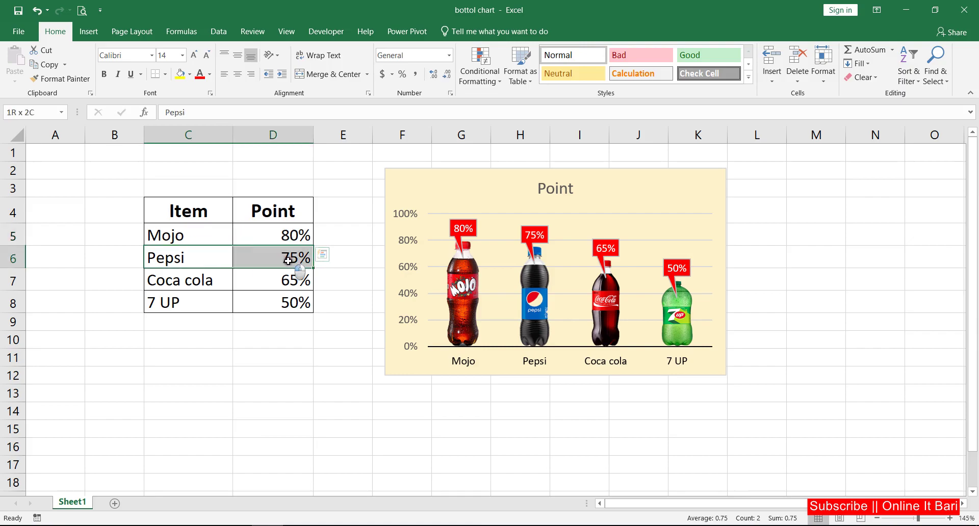
{"action": "left_click_drag", "start_coordinate": [204, 280], "coordinate": [285, 278]}
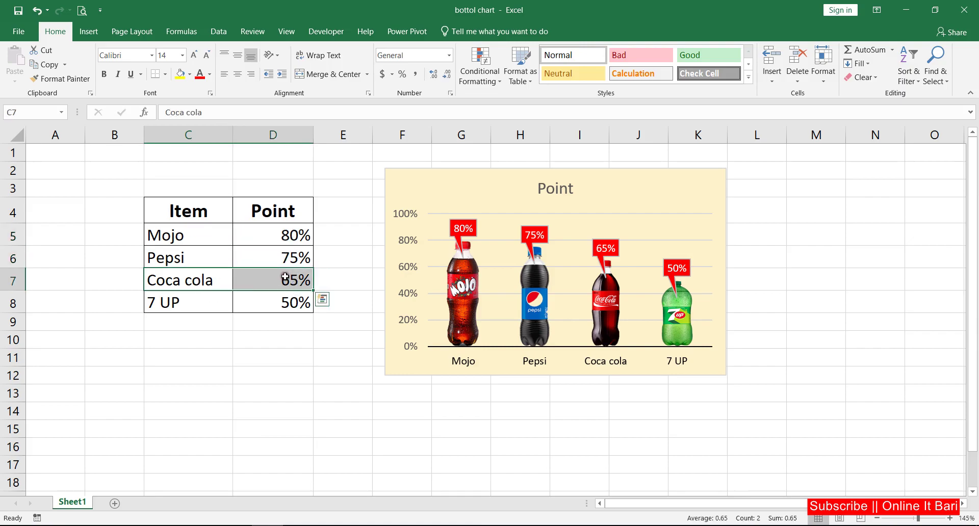
{"action": "left_click_drag", "start_coordinate": [193, 304], "coordinate": [296, 303]}
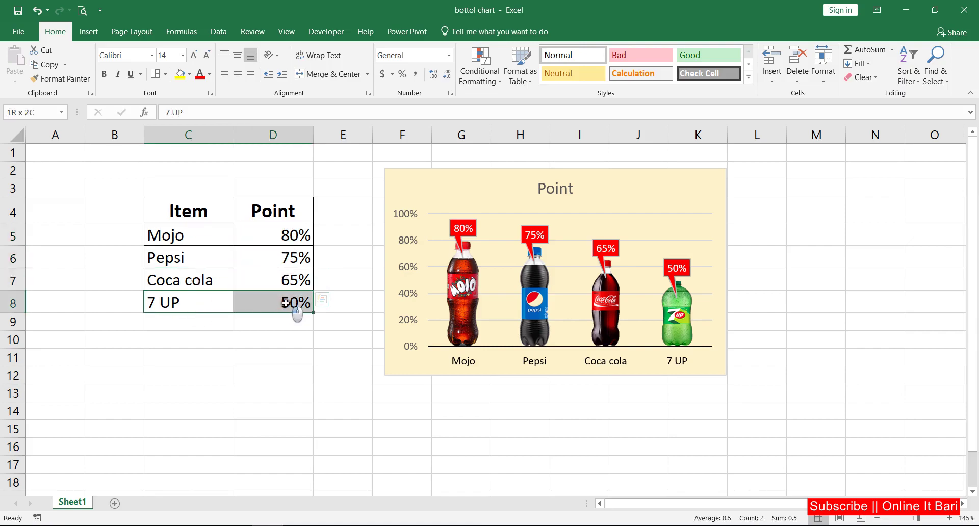
- Change Pepsi's Point value in D6 from 75 to 80%
{"action": "left_click", "coordinate": [293, 255]}
{"action": "double_click", "coordinate": [288, 251]}
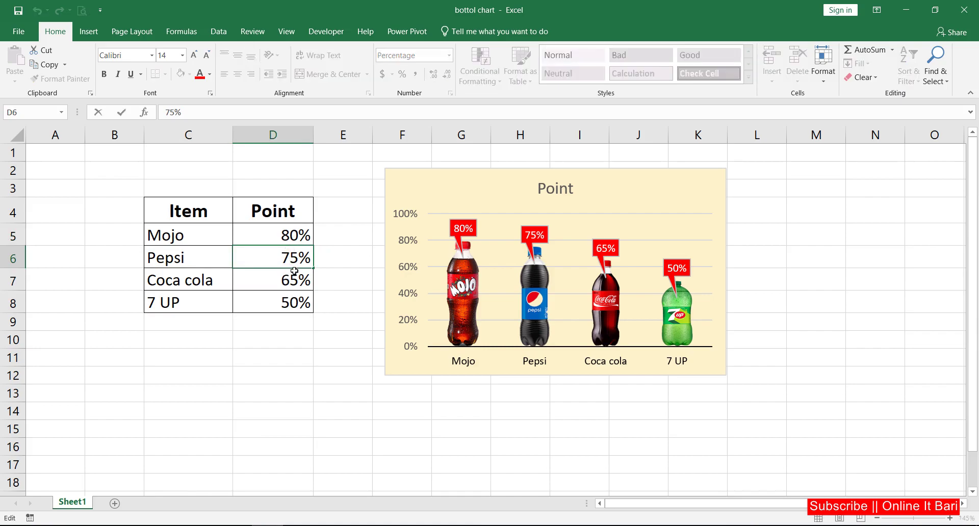
{"action": "left_click_drag", "start_coordinate": [295, 258], "coordinate": [284, 255]}
{"action": "type", "text": "80"}
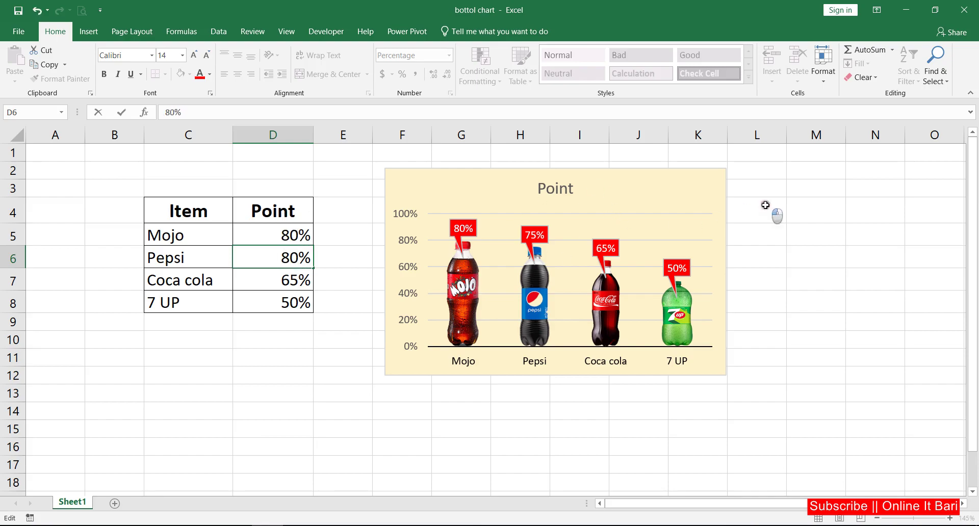
{"action": "left_click", "coordinate": [765, 209]}
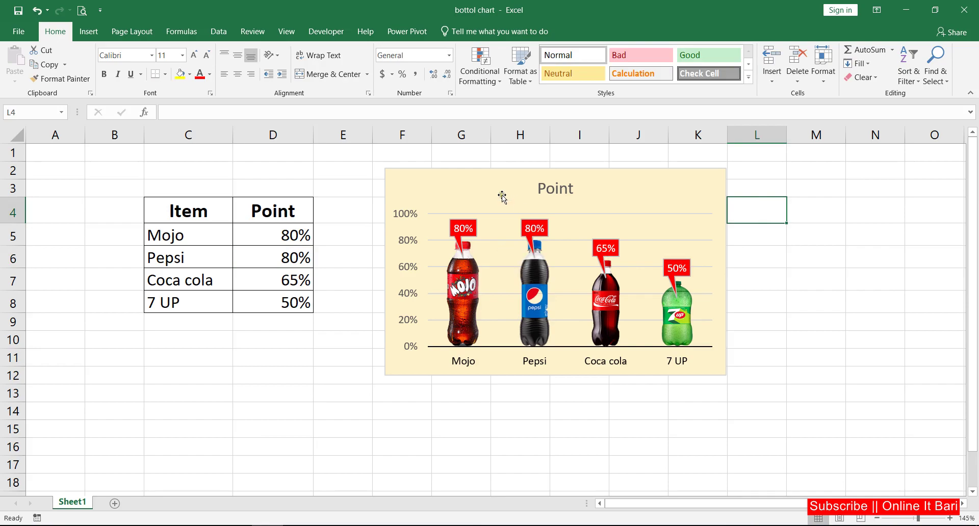
- Delete the existing bottle chart and select the Item/Point table C4:D8 for a new chart
{"action": "left_click", "coordinate": [495, 175]}
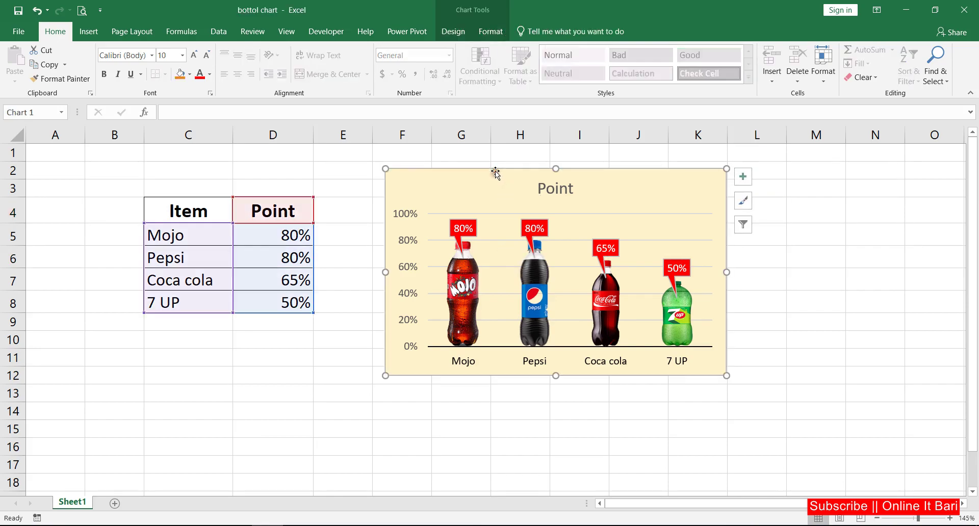
{"action": "key", "text": "Delete"}
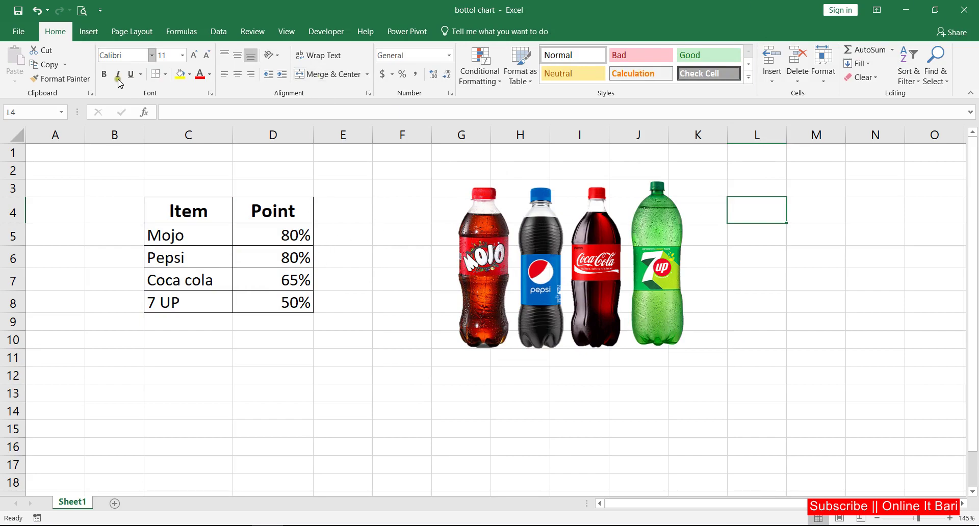
{"action": "mouse_move", "coordinate": [161, 211]}
{"action": "left_mouse_down"}
{"action": "mouse_move", "coordinate": [272, 264]}
{"action": "mouse_move", "coordinate": [282, 298]}
{"action": "left_mouse_up"}
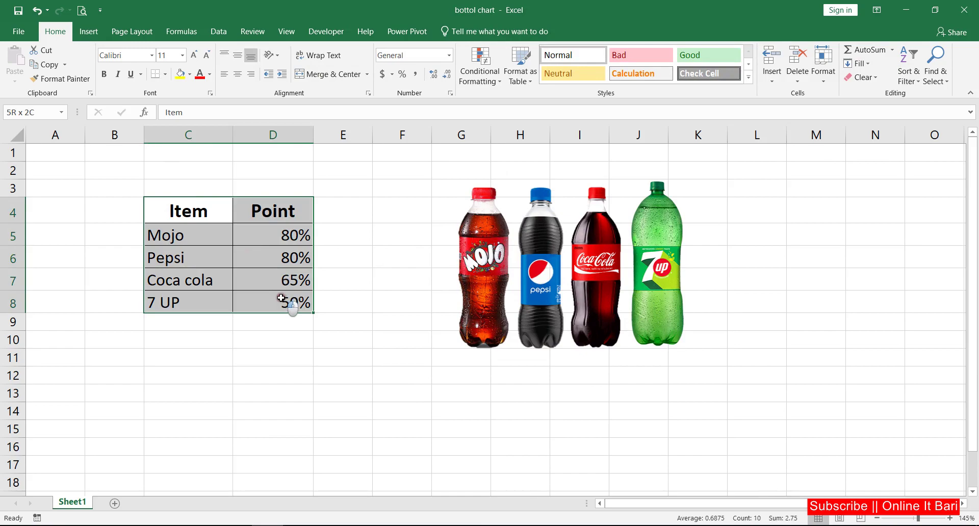
{"action": "left_click", "coordinate": [89, 32]}
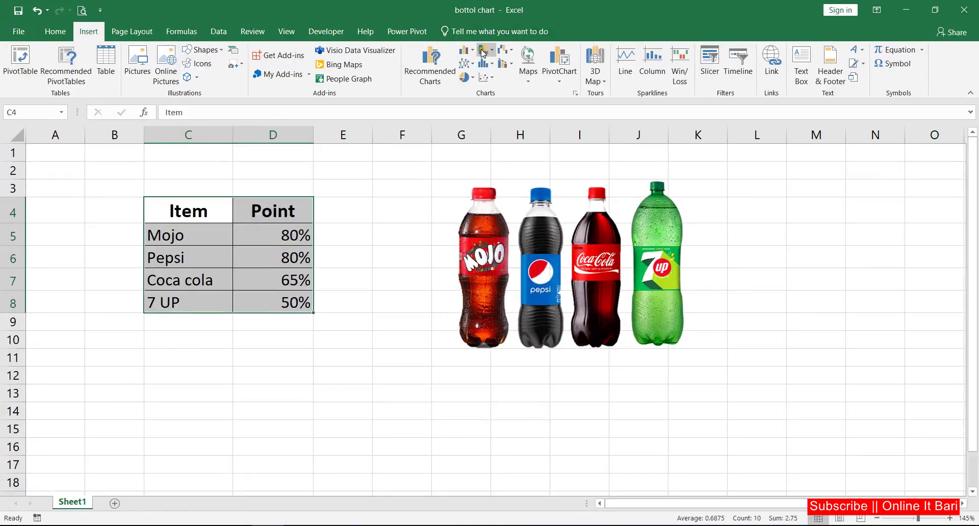
- Insert a 2-D Clustered Column chart and shrink it into place beneath the bottle pictures
{"action": "left_click", "coordinate": [470, 49]}
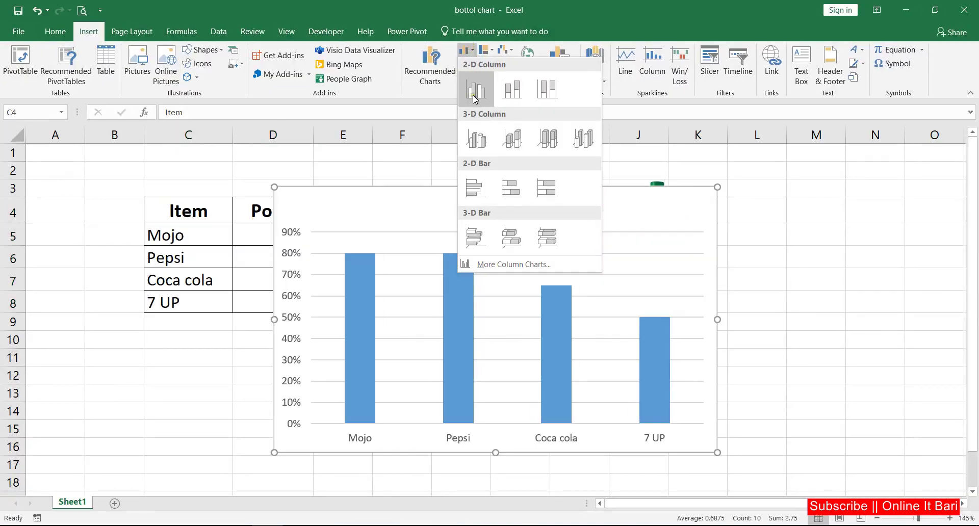
{"action": "left_click", "coordinate": [476, 90]}
{"action": "left_click_drag", "start_coordinate": [517, 190], "coordinate": [557, 186]}
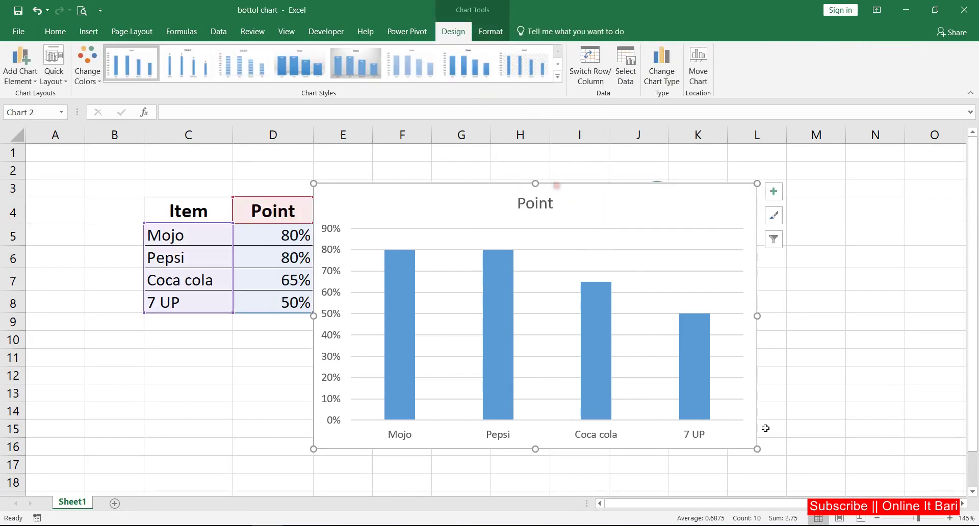
{"action": "left_click_drag", "start_coordinate": [757, 449], "coordinate": [689, 367]}
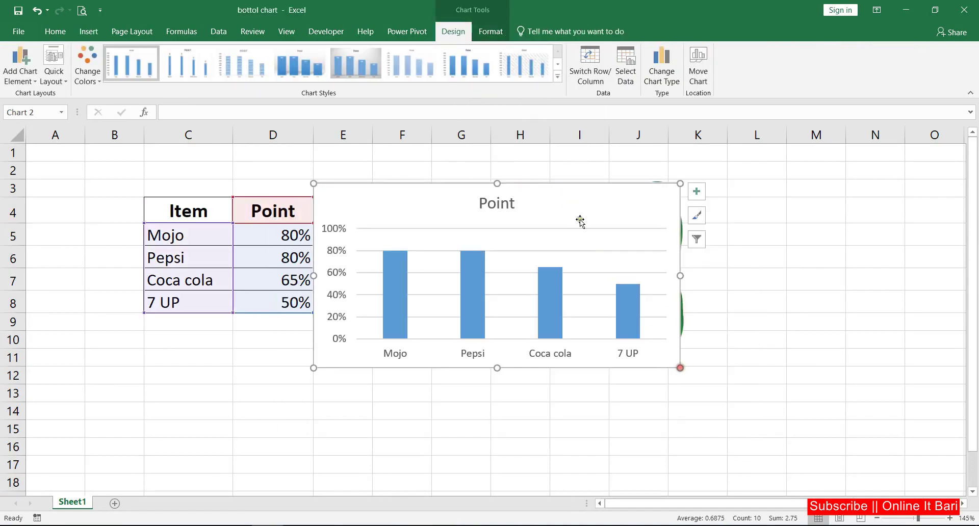
{"action": "mouse_move", "coordinate": [551, 188]}
{"action": "left_mouse_down"}
{"action": "mouse_move", "coordinate": [638, 218]}
{"action": "mouse_move", "coordinate": [610, 212]}
{"action": "mouse_move", "coordinate": [592, 265]}
{"action": "left_mouse_up"}
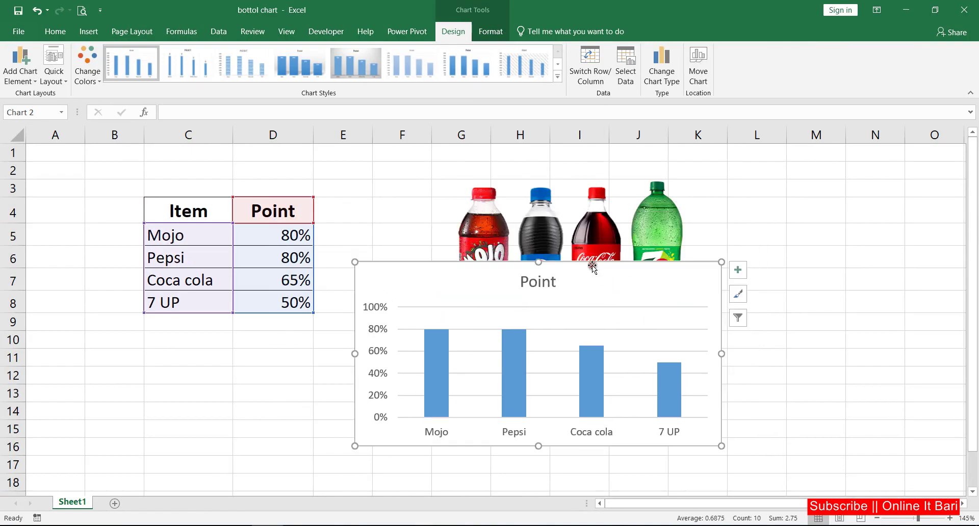
- Fill the Mojo and Pepsi columns with their copied bottle pictures
{"action": "left_click", "coordinate": [441, 358]}
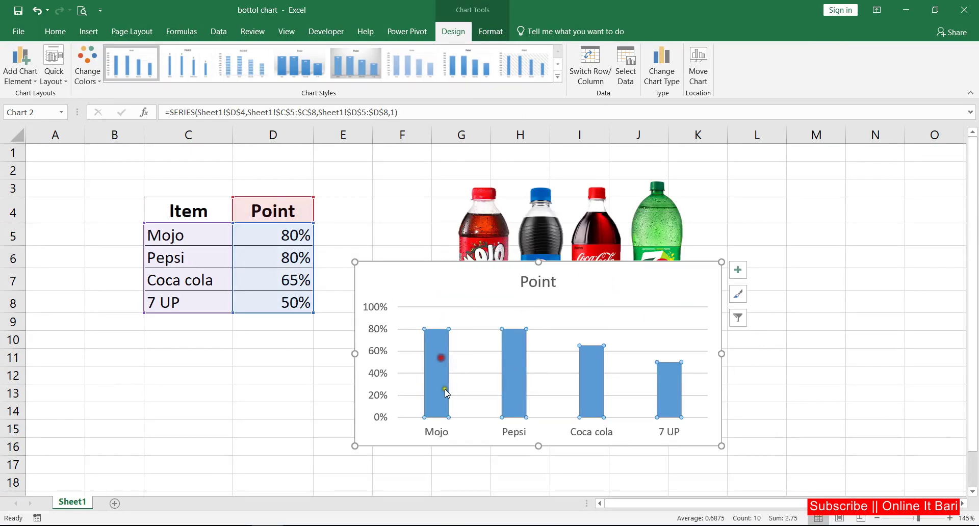
{"action": "left_click", "coordinate": [491, 244]}
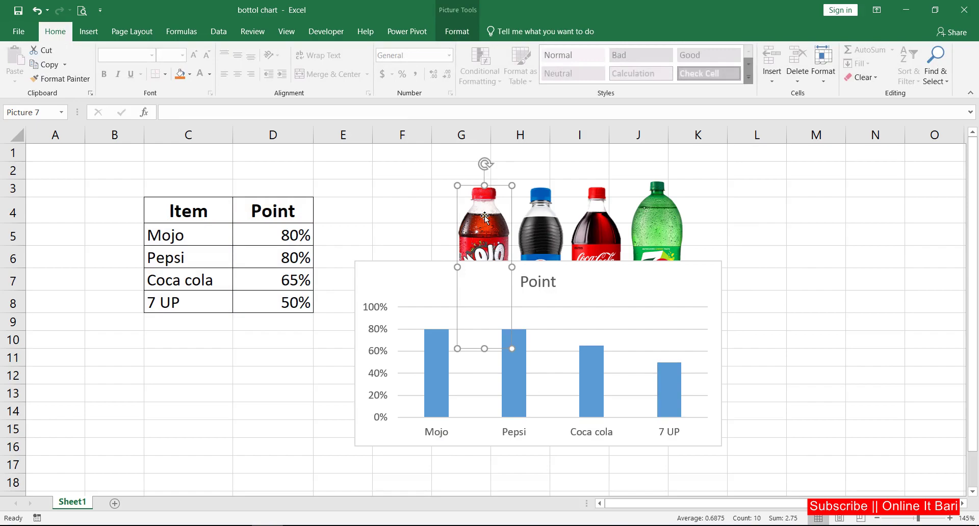
{"action": "key", "text": "ctrl+c"}
{"action": "left_click", "coordinate": [440, 372]}
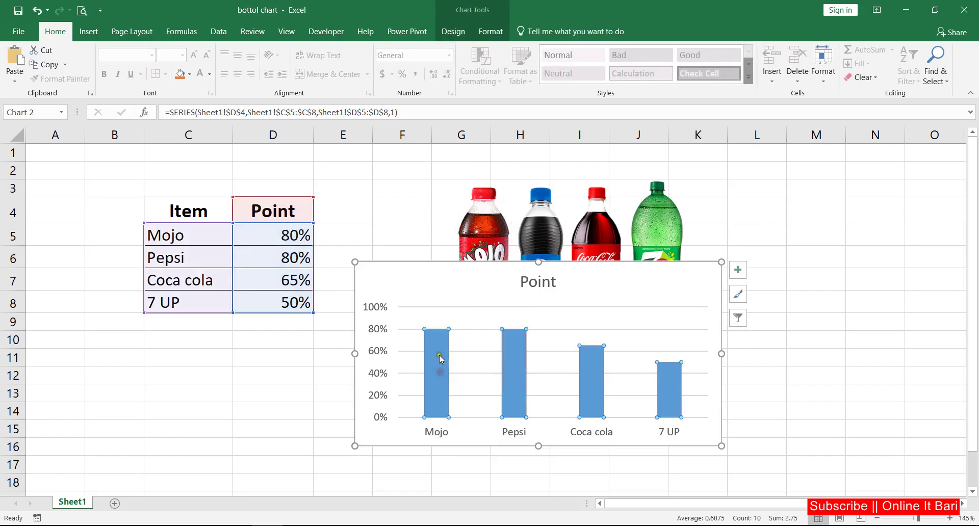
{"action": "left_click", "coordinate": [439, 356]}
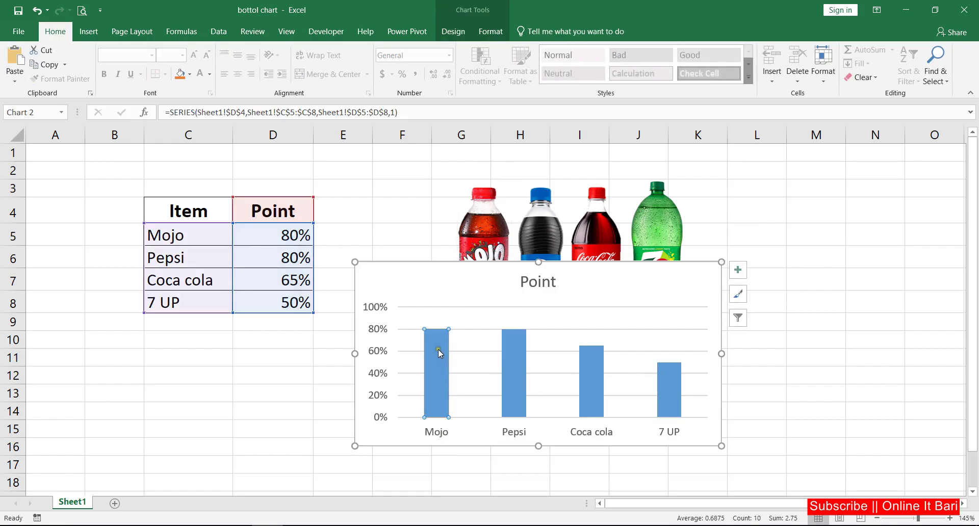
{"action": "key", "text": "ctrl+v"}
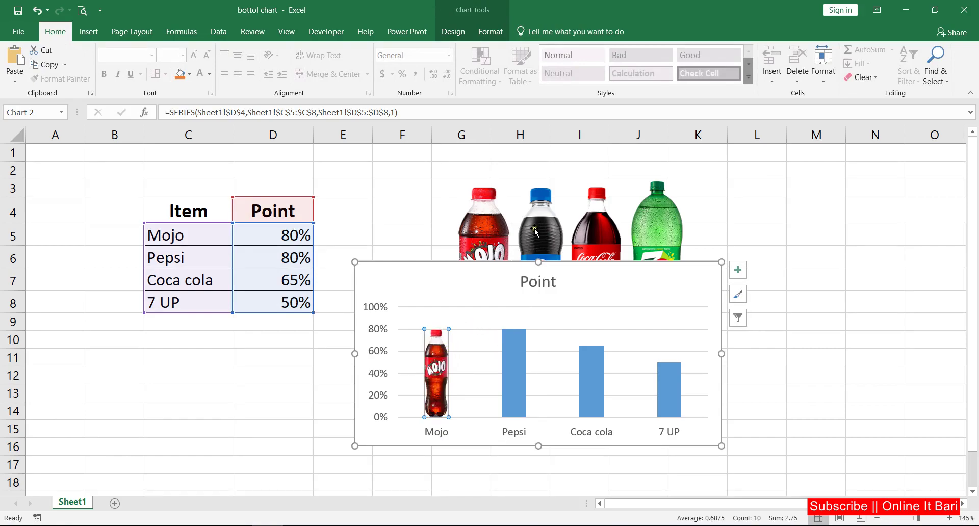
{"action": "left_click", "coordinate": [536, 221]}
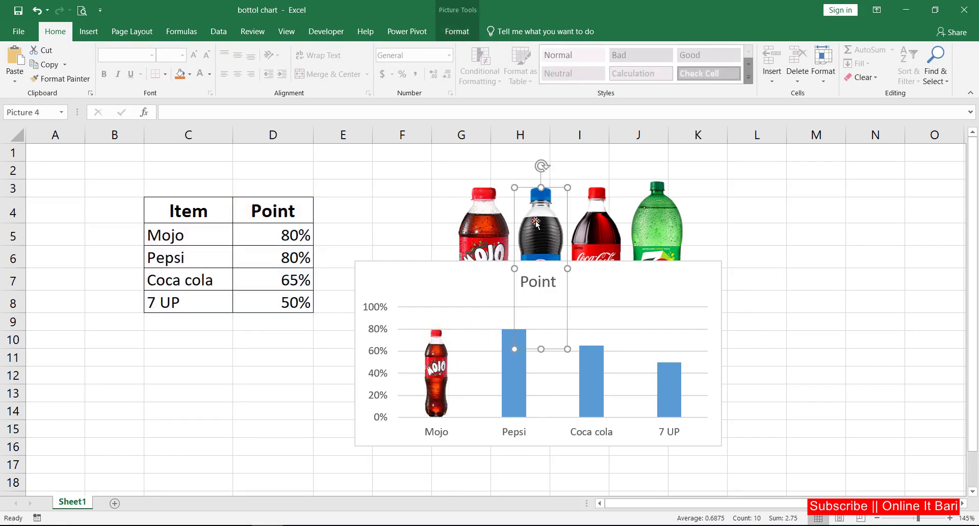
{"action": "left_click", "coordinate": [516, 396]}
{"action": "left_click", "coordinate": [513, 380]}
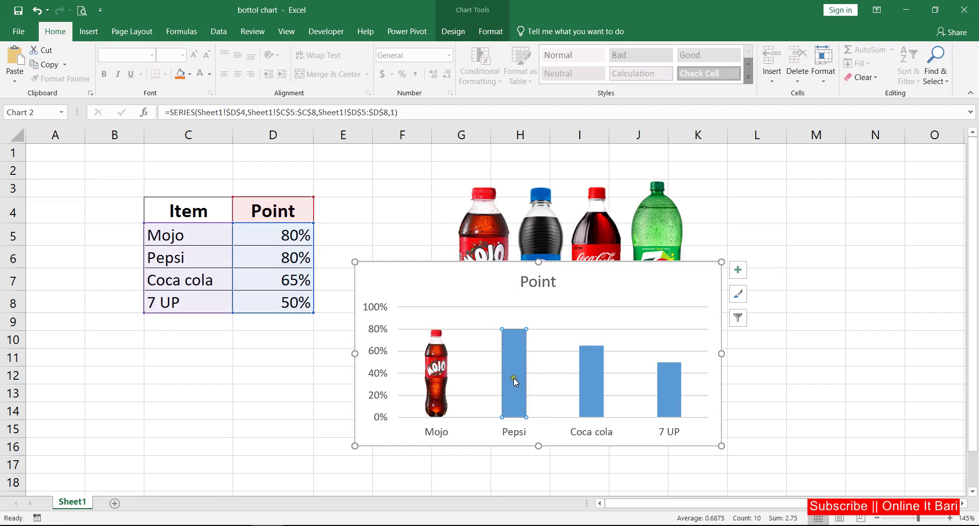
{"action": "key", "text": "ctrl+v"}
- Fill the Coca cola and 7 UP columns with their copied bottle pictures
{"action": "left_click", "coordinate": [600, 214]}
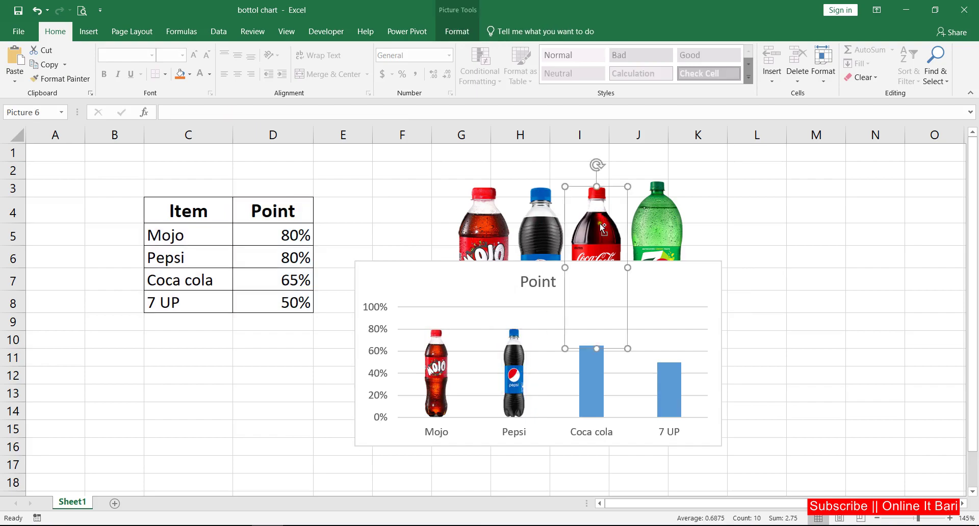
{"action": "key", "text": "ctrl+c"}
{"action": "left_click", "coordinate": [595, 378]}
{"action": "left_click", "coordinate": [596, 377]}
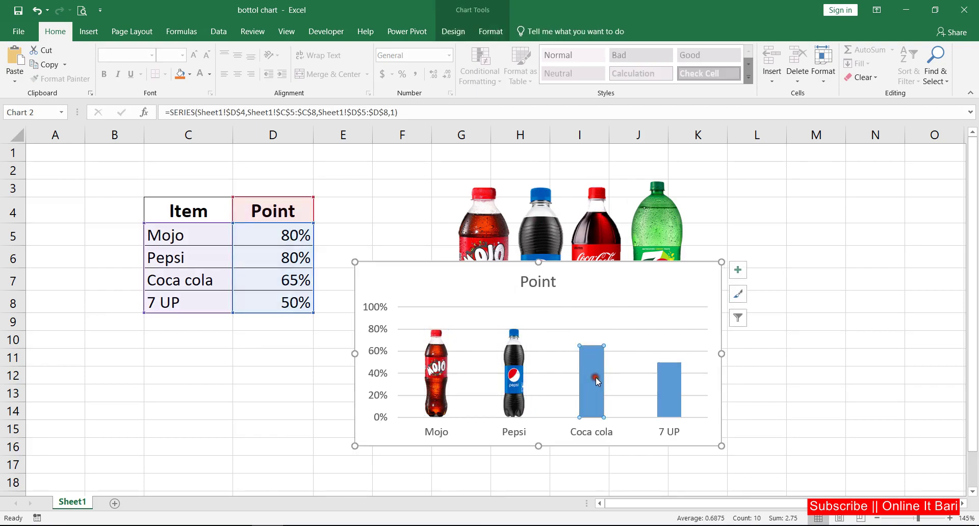
{"action": "key", "text": "ctrl+v"}
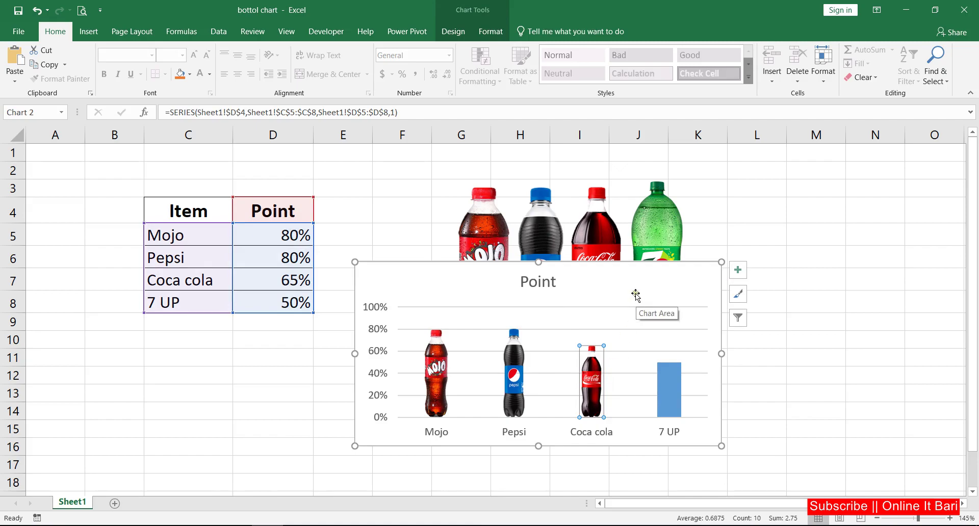
{"action": "left_click", "coordinate": [663, 217]}
{"action": "key", "text": "ctrl+c"}
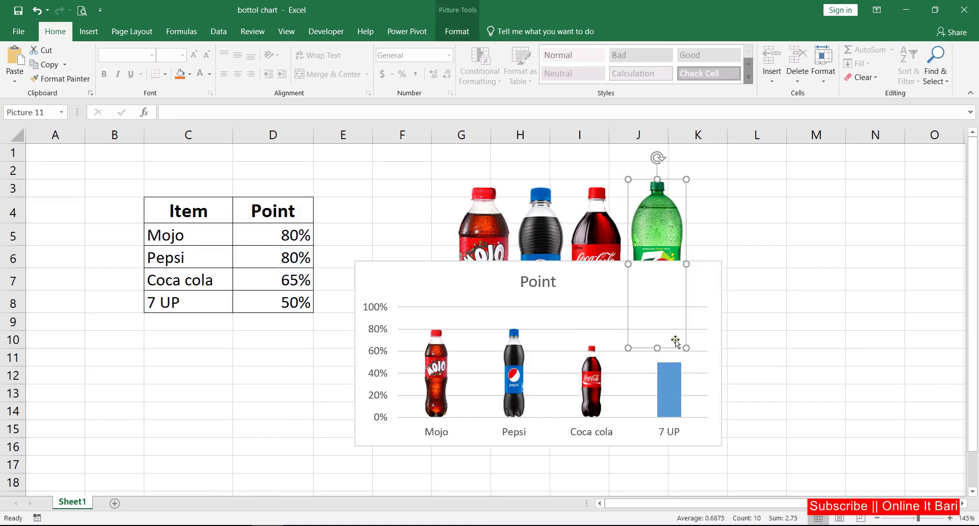
{"action": "left_click", "coordinate": [671, 390]}
{"action": "left_click", "coordinate": [672, 390]}
{"action": "key", "text": "ctrl+v"}
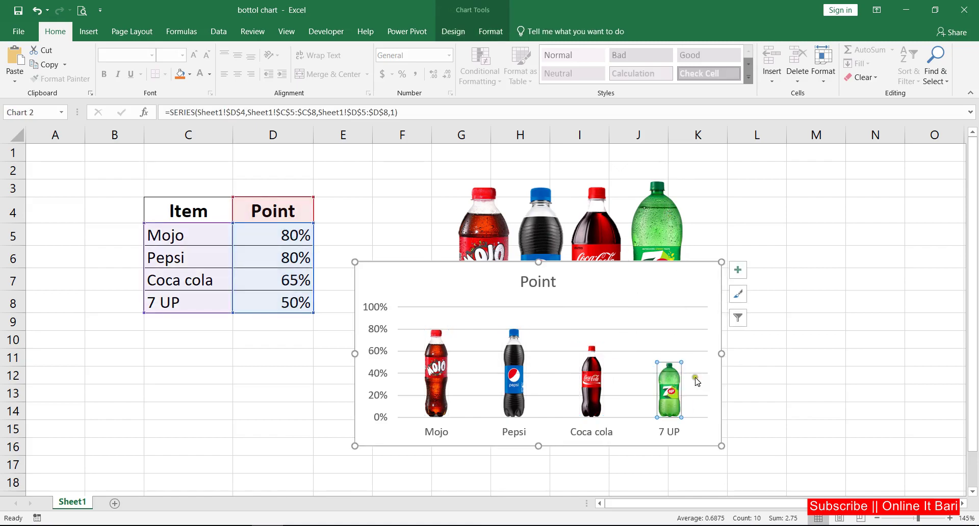
{"action": "left_click", "coordinate": [522, 357]}
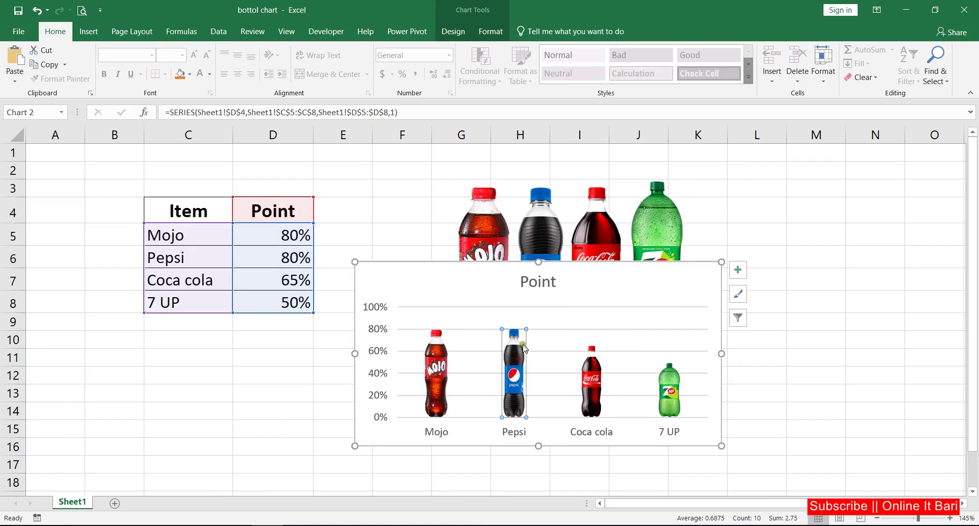
{"action": "left_click", "coordinate": [560, 271]}
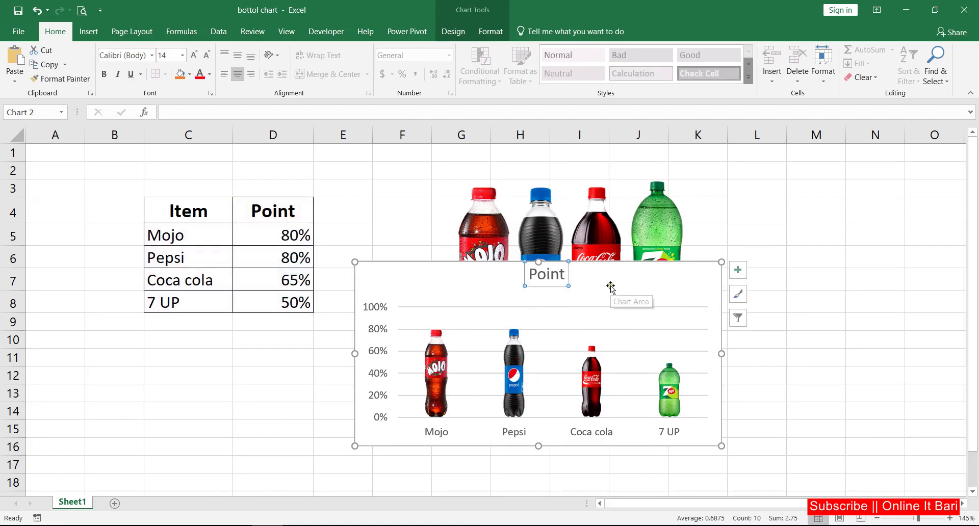
- Move the chart beside the table and reduce the series gap width to 170%
{"action": "left_click_drag", "start_coordinate": [614, 290], "coordinate": [631, 196]}
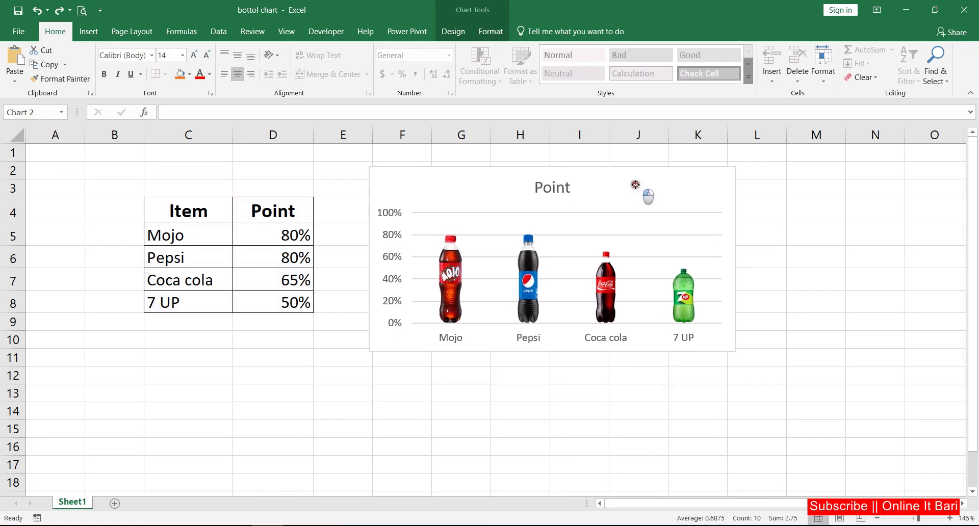
{"action": "mouse_move", "coordinate": [437, 374]}
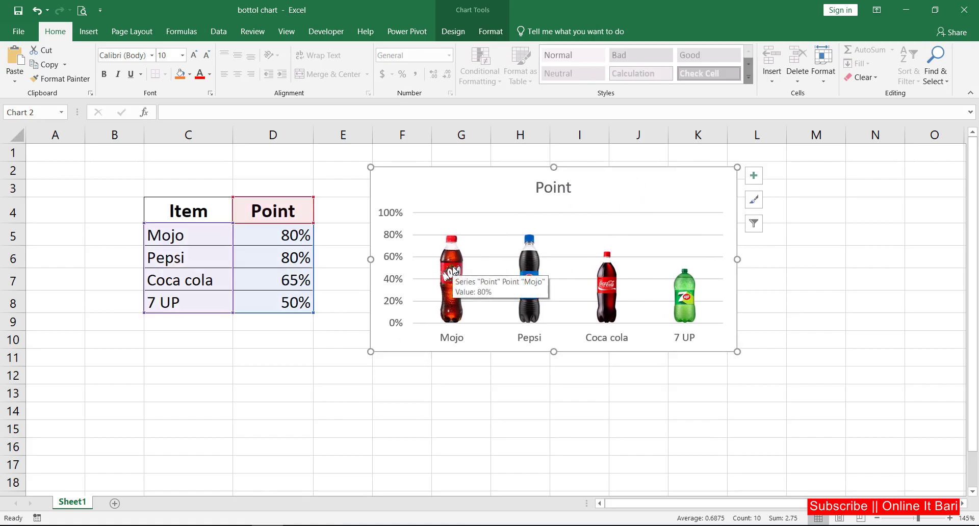
{"action": "left_click", "coordinate": [451, 263]}
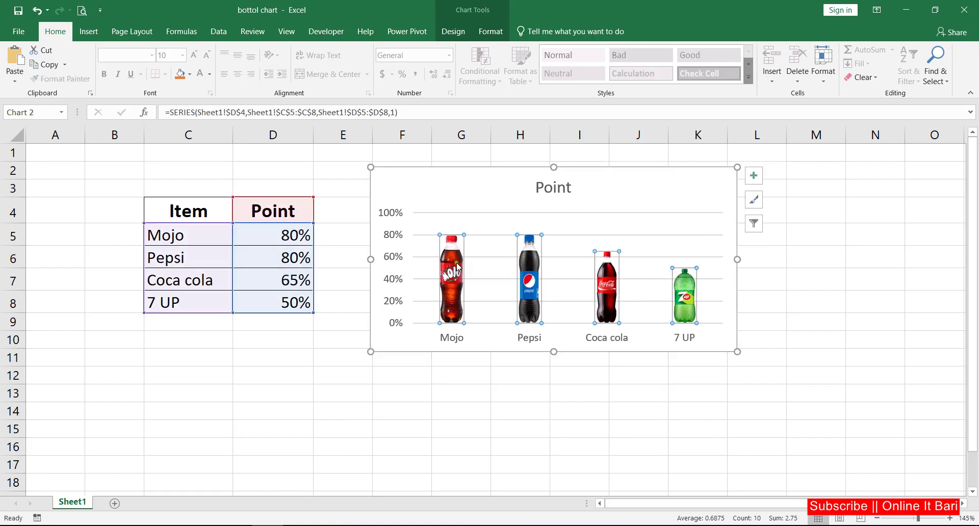
{"action": "right_click", "coordinate": [451, 266]}
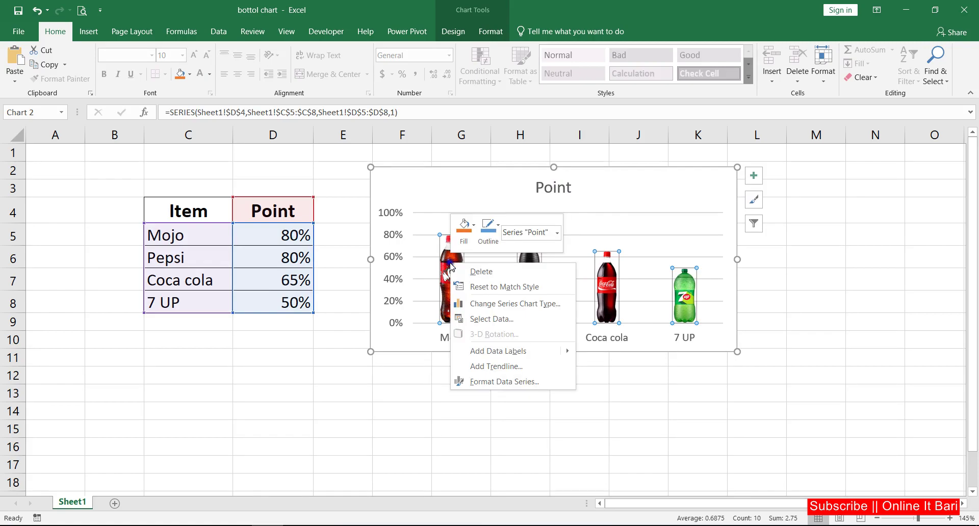
{"action": "left_click", "coordinate": [506, 383]}
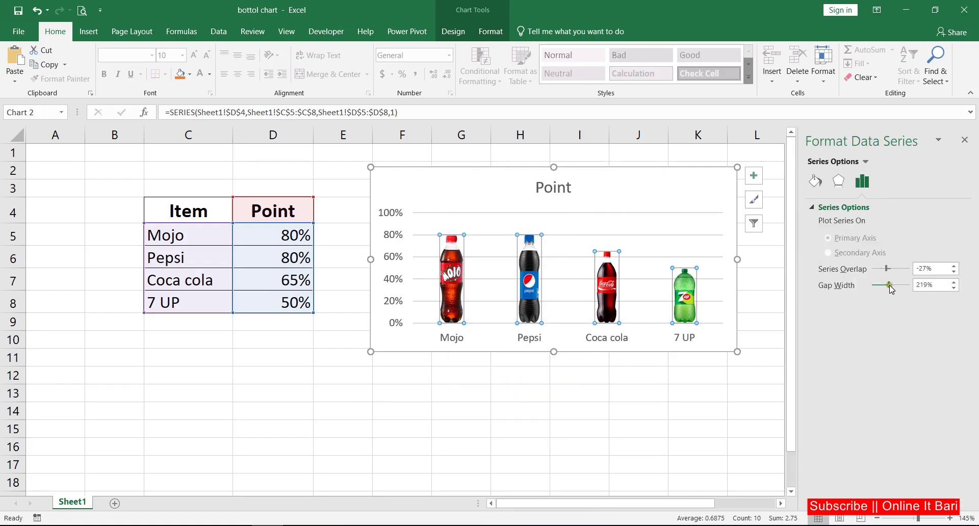
{"action": "left_click_drag", "start_coordinate": [890, 288], "coordinate": [887, 288]}
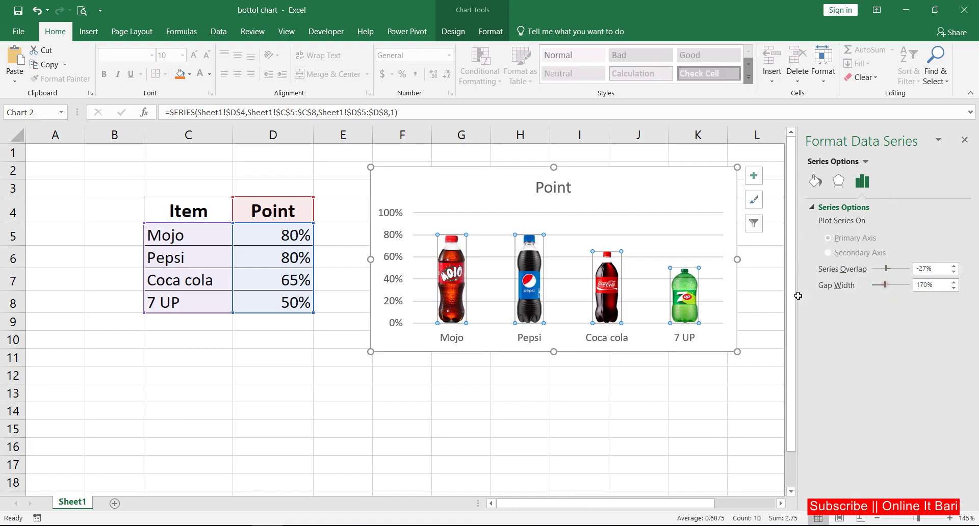
{"action": "left_click", "coordinate": [965, 140]}
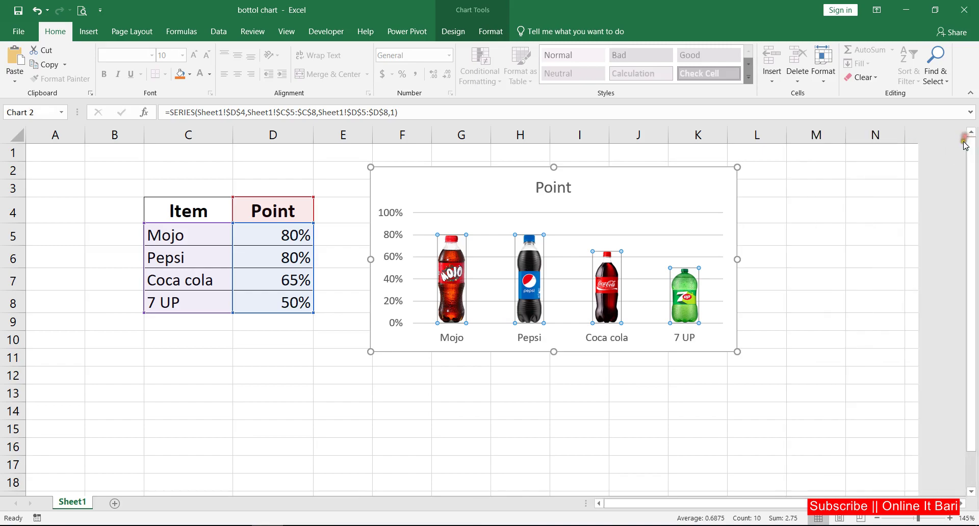
{"action": "left_click", "coordinate": [597, 428]}
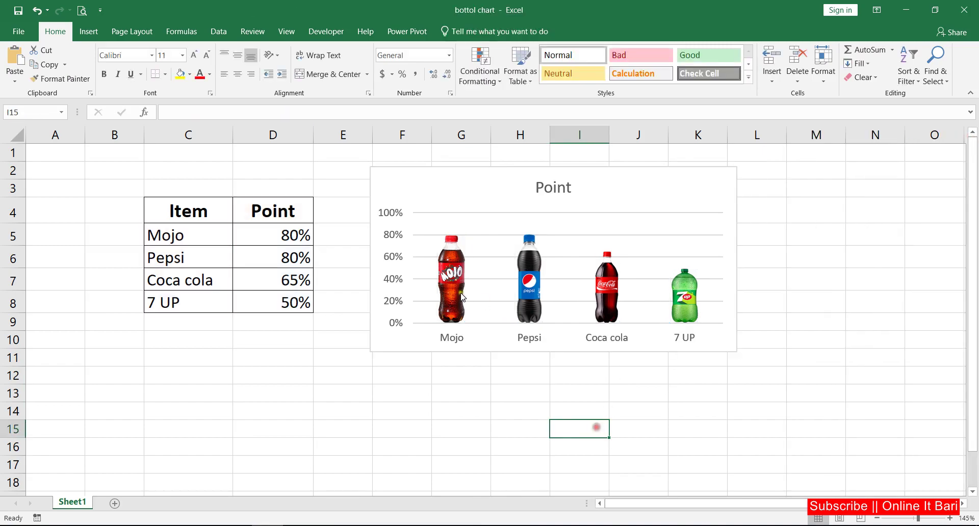
- Set Pepsi's value in D6 to 60%, fixing the accidental 600% entry
{"action": "left_click", "coordinate": [293, 259]}
{"action": "double_click", "coordinate": [293, 259]}
{"action": "left_click_drag", "start_coordinate": [290, 258], "coordinate": [284, 257]}
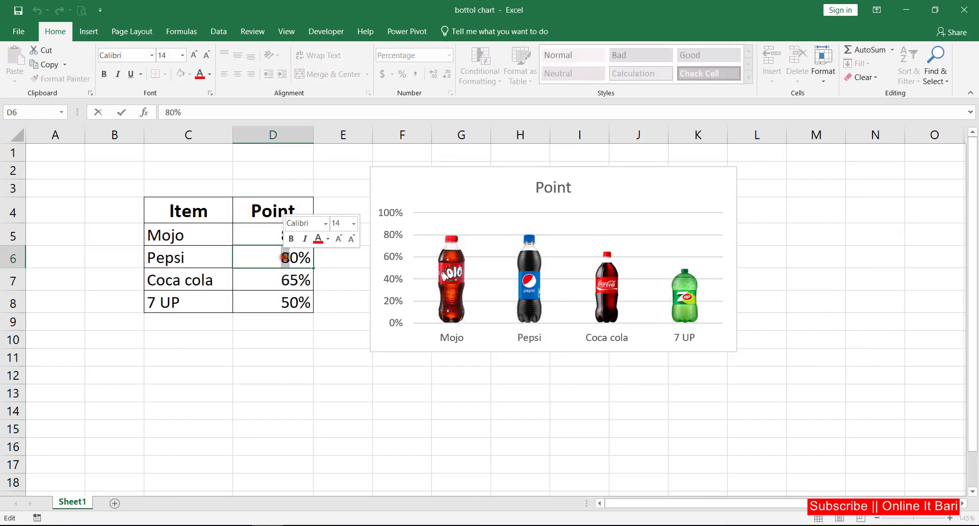
{"action": "type", "text": "60"}
{"action": "left_click", "coordinate": [362, 377]}
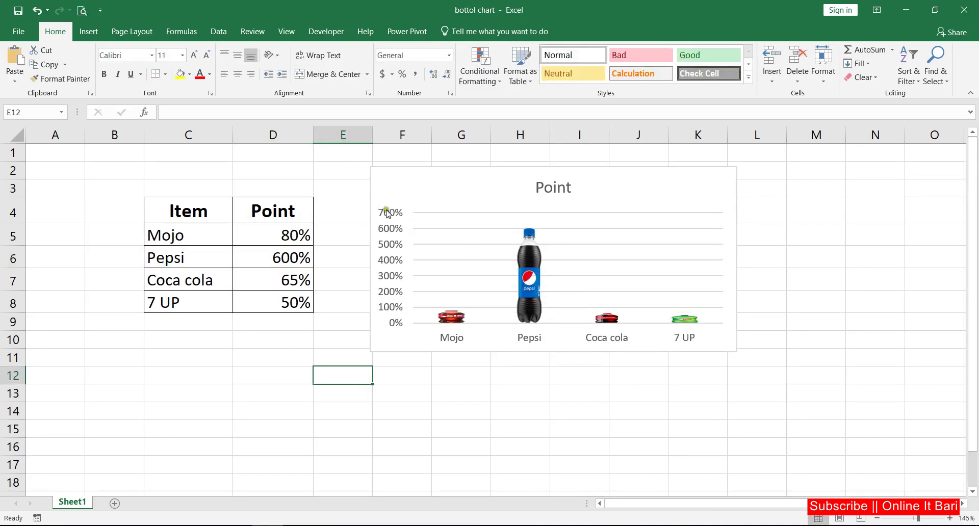
{"action": "left_click", "coordinate": [296, 266]}
{"action": "double_click", "coordinate": [294, 256]}
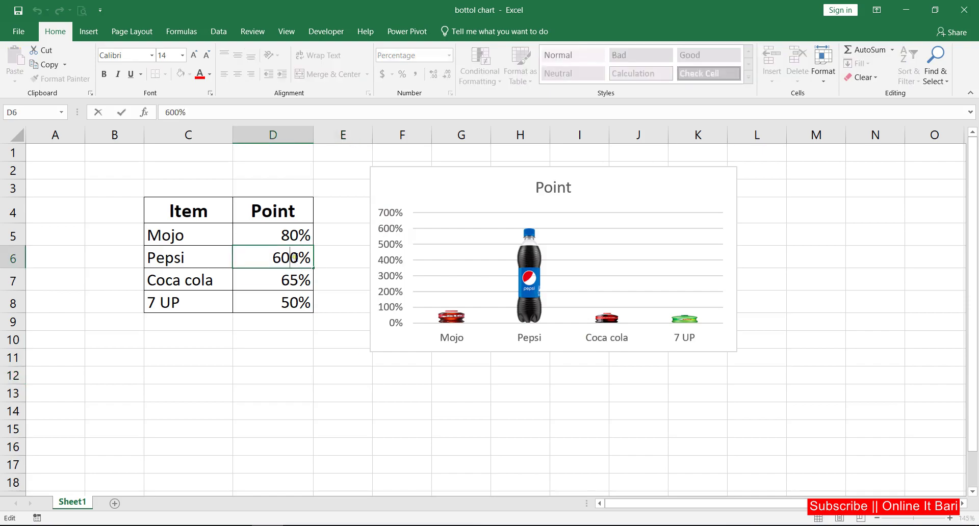
{"action": "key", "text": "BackSpace"}
{"action": "left_click", "coordinate": [366, 357]}
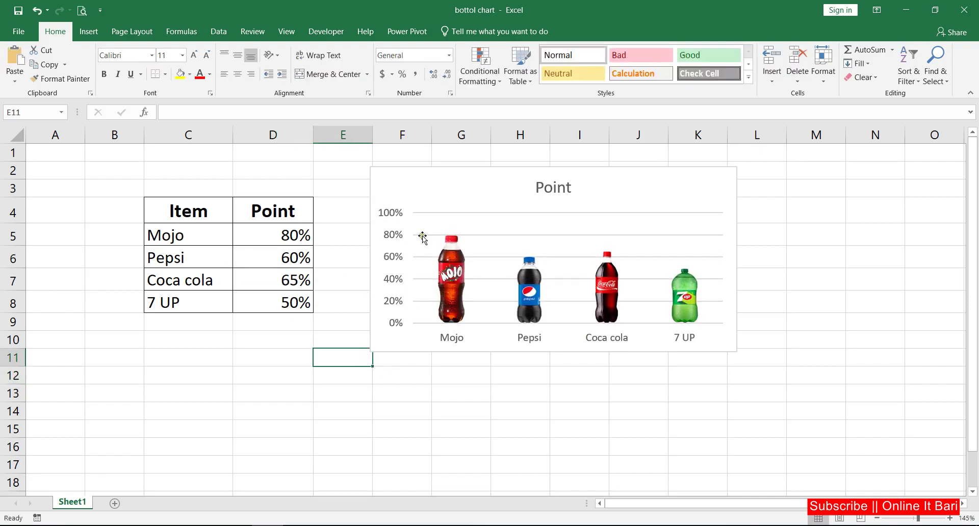
{"action": "left_click", "coordinate": [396, 213]}
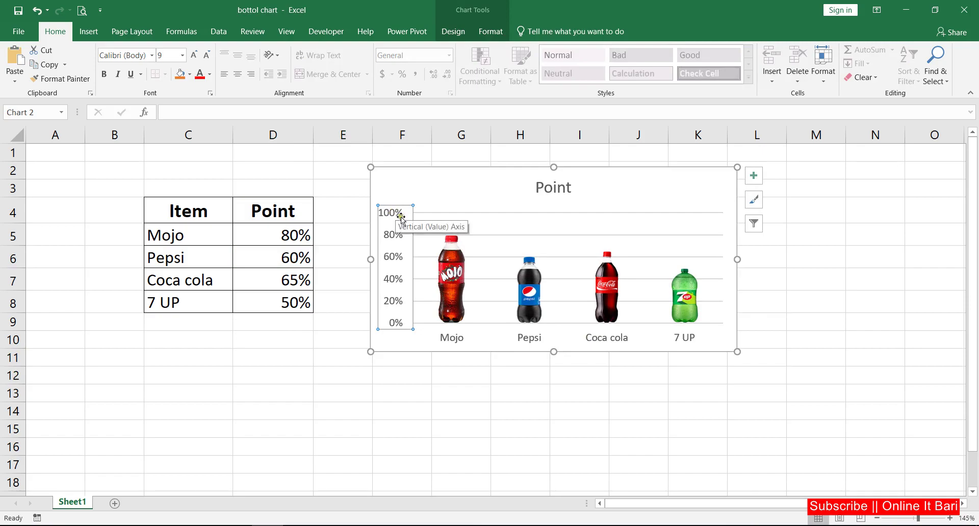
{"action": "right_click", "coordinate": [392, 212]}
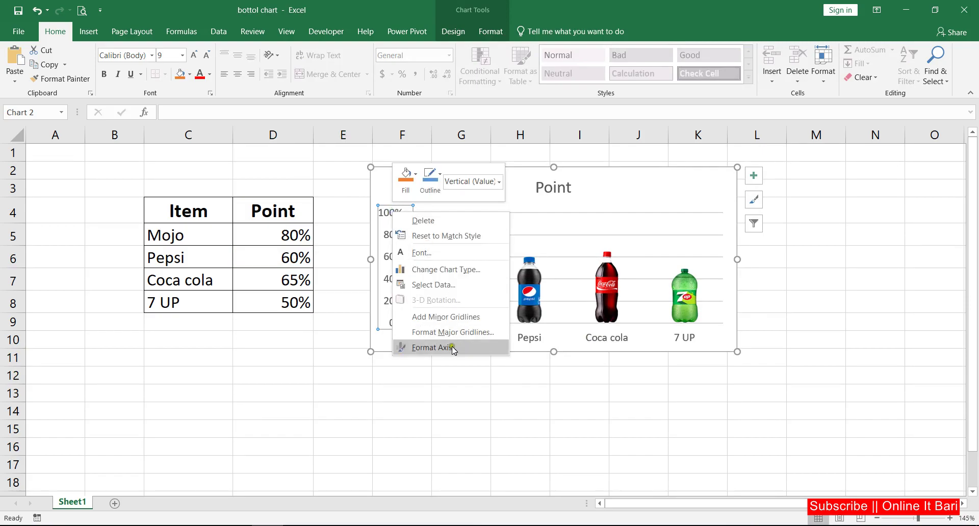
{"action": "left_click", "coordinate": [445, 349]}
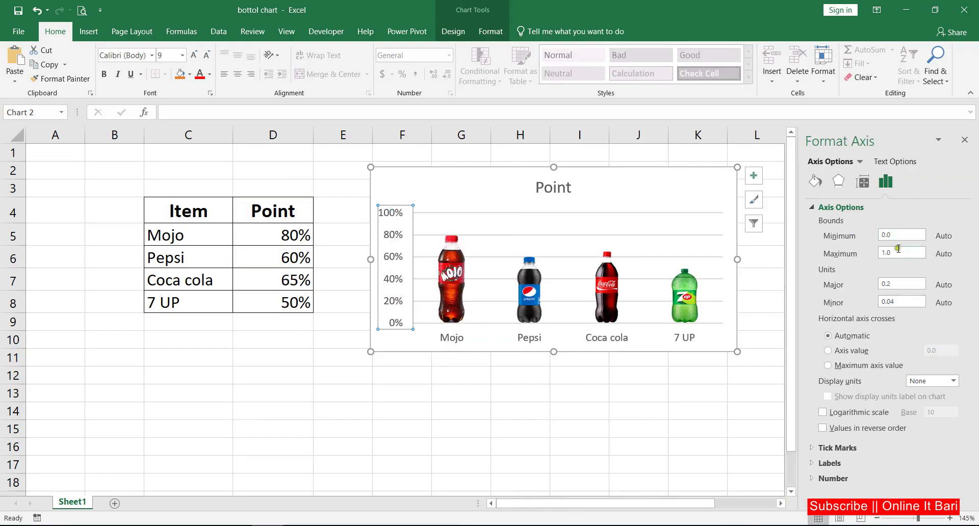
{"action": "left_click", "coordinate": [896, 236]}
{"action": "left_click", "coordinate": [890, 254]}
{"action": "left_click", "coordinate": [966, 140]}
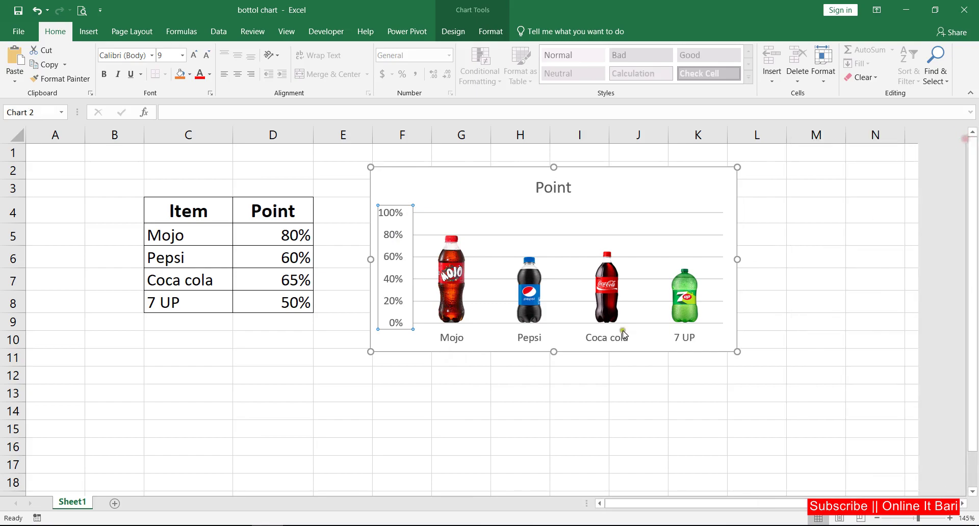
{"action": "left_click", "coordinate": [457, 385]}
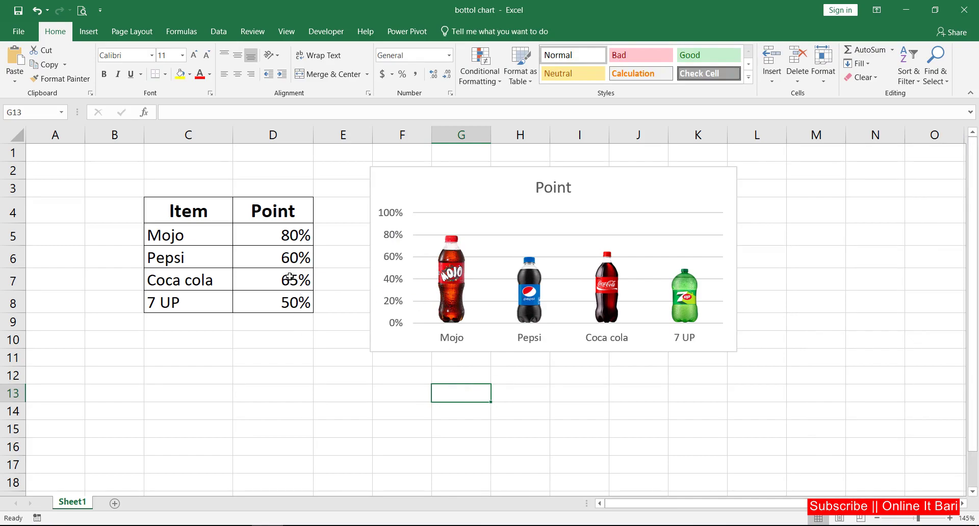
- Change Pepsi's value in D6 from 60% to 70%
{"action": "left_click", "coordinate": [295, 258]}
{"action": "double_click", "coordinate": [299, 257]}
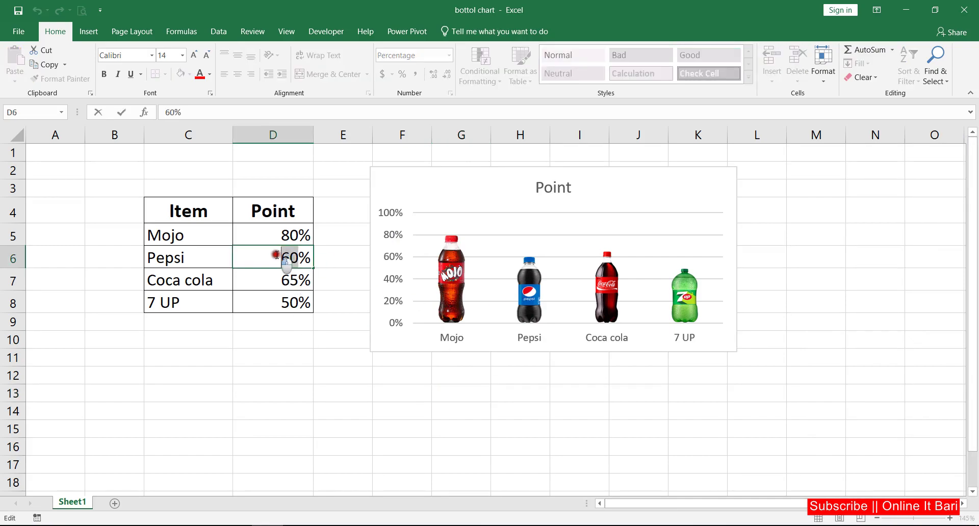
{"action": "double_click", "coordinate": [276, 256]}
{"action": "type", "text": "70"}
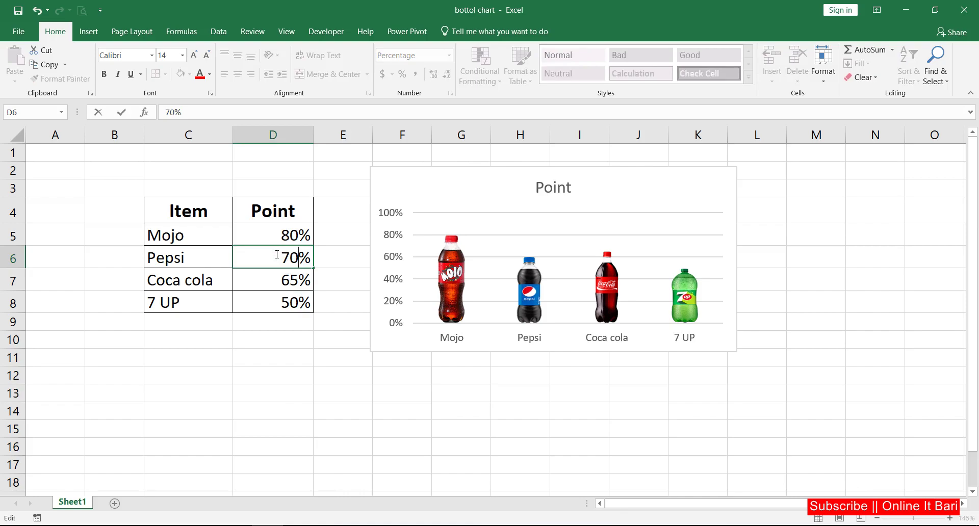
{"action": "key", "text": "Return"}
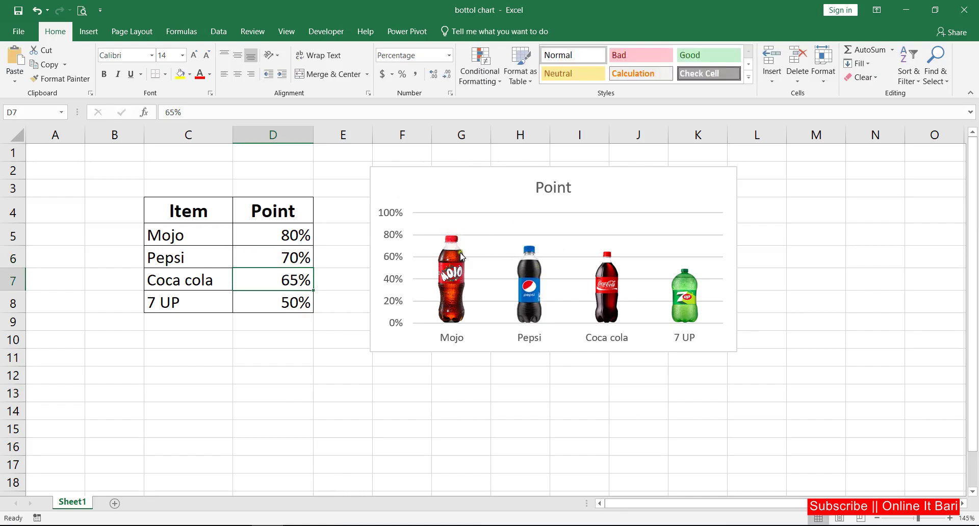
- Add data labels to the bottle series and select all the percentage labels
{"action": "left_click", "coordinate": [460, 252]}
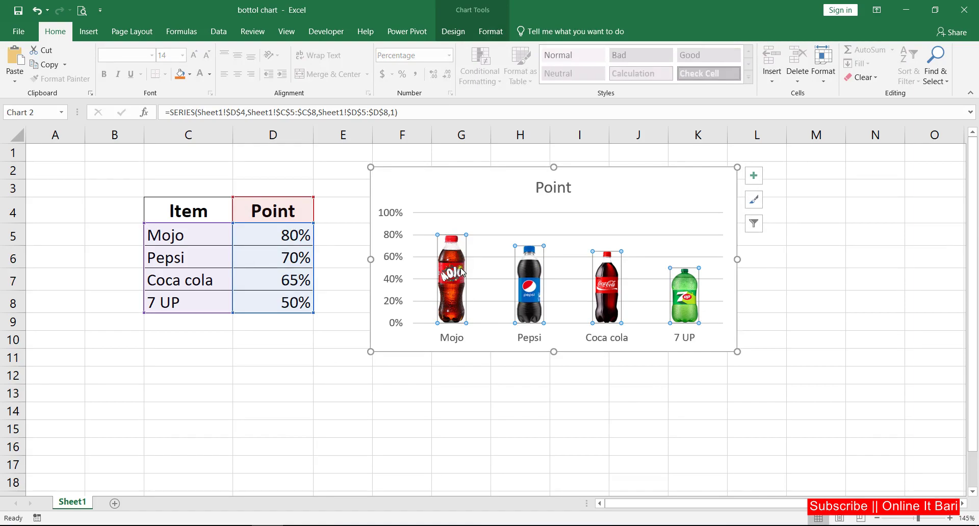
{"action": "mouse_move", "coordinate": [457, 261]}
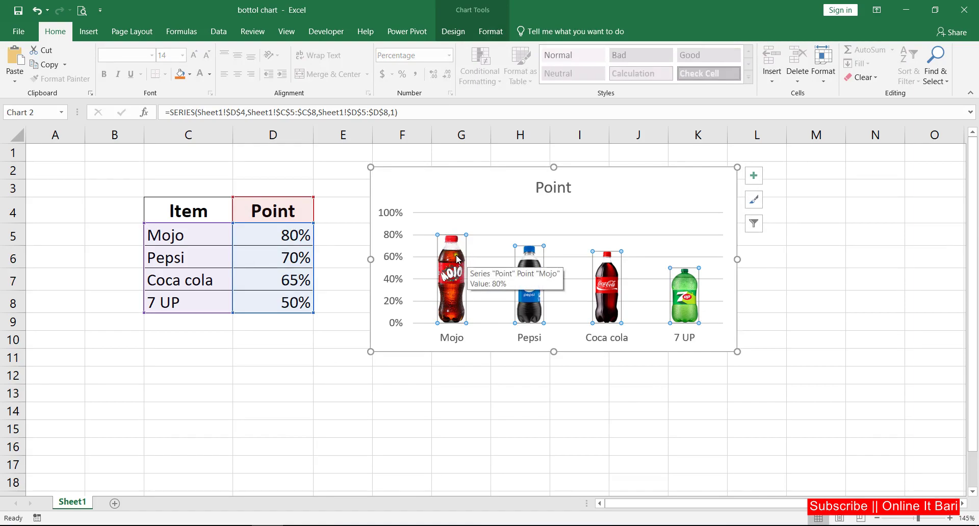
{"action": "right_click", "coordinate": [451, 258]}
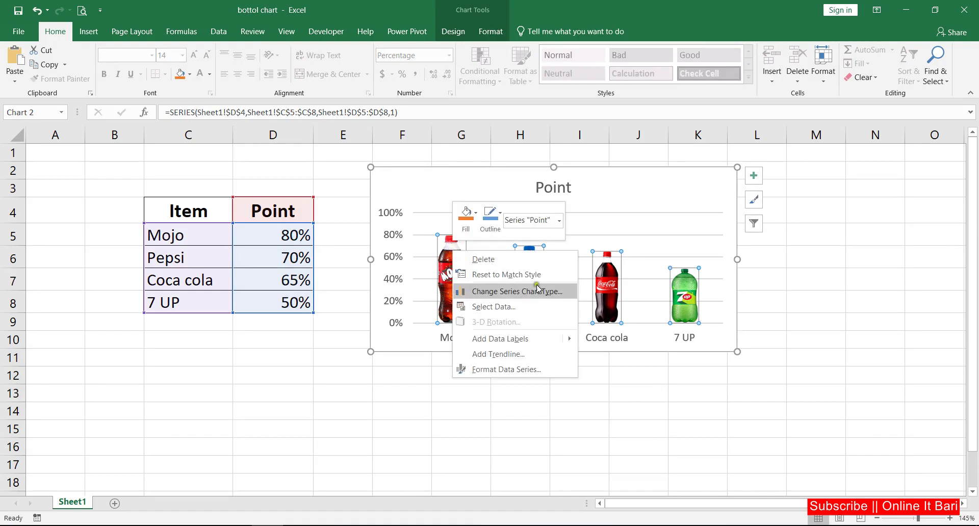
{"action": "left_click", "coordinate": [533, 346]}
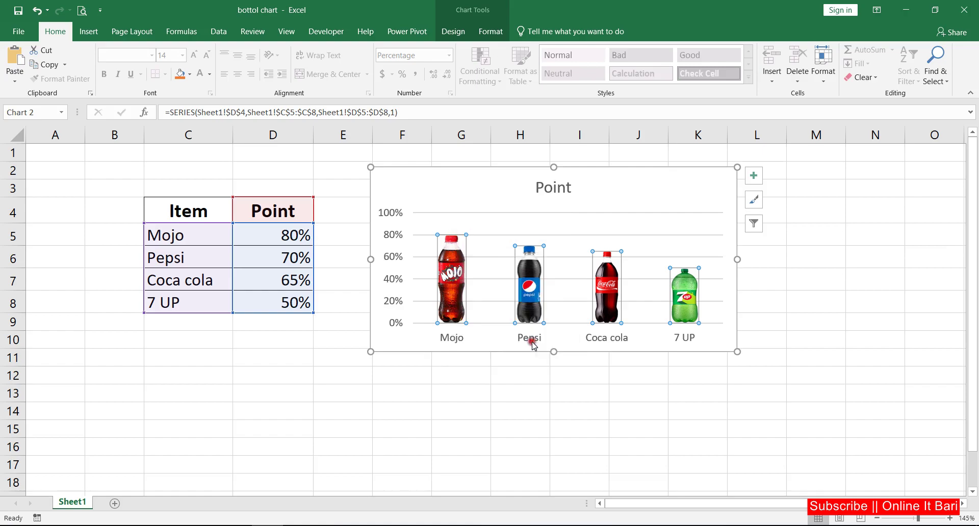
{"action": "left_click", "coordinate": [454, 260]}
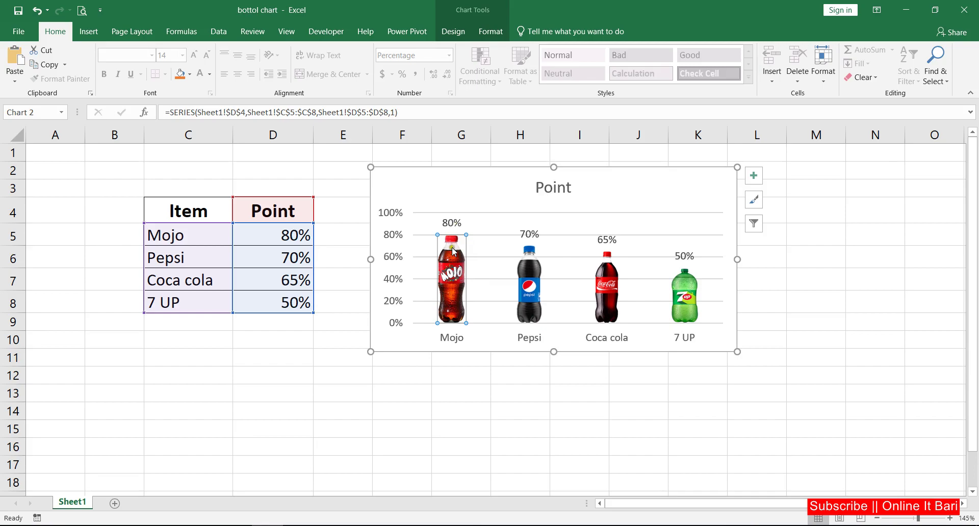
{"action": "left_click", "coordinate": [452, 222]}
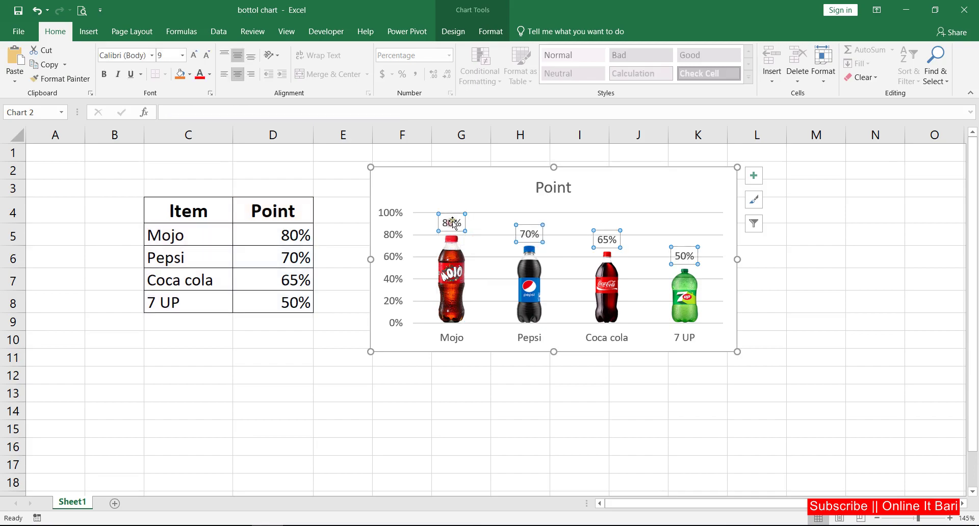
- Apply a red Shape Fill to the percentage data labels
{"action": "left_click", "coordinate": [491, 31]}
{"action": "left_click", "coordinate": [493, 49]}
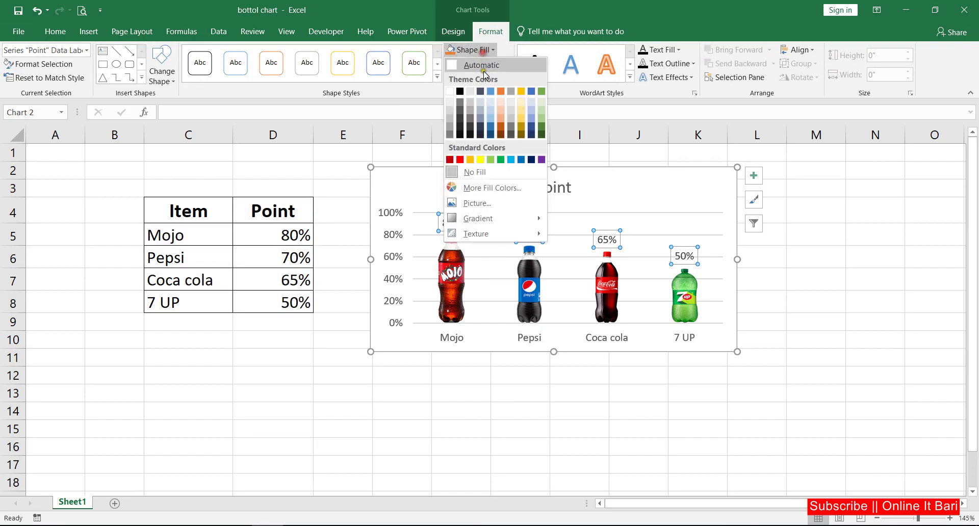
{"action": "left_click", "coordinate": [461, 158]}
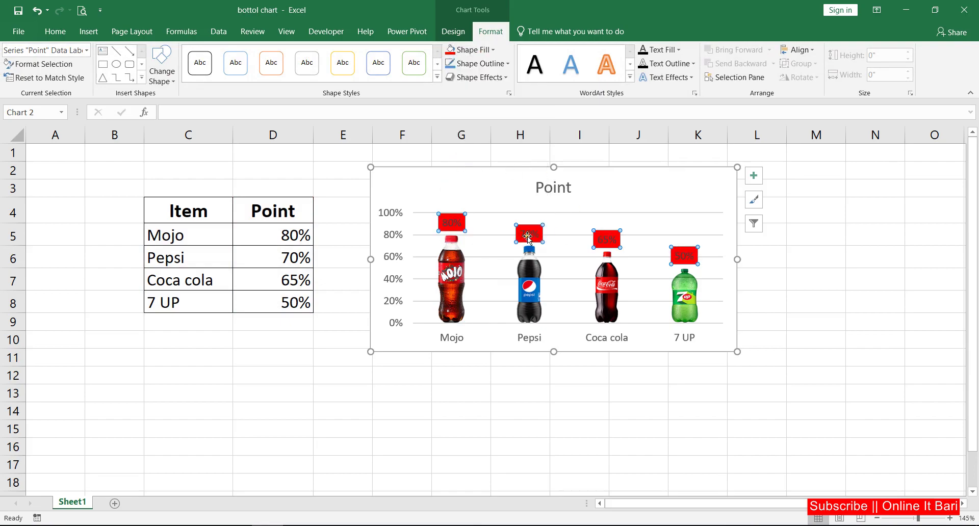
{"action": "left_click", "coordinate": [450, 32]}
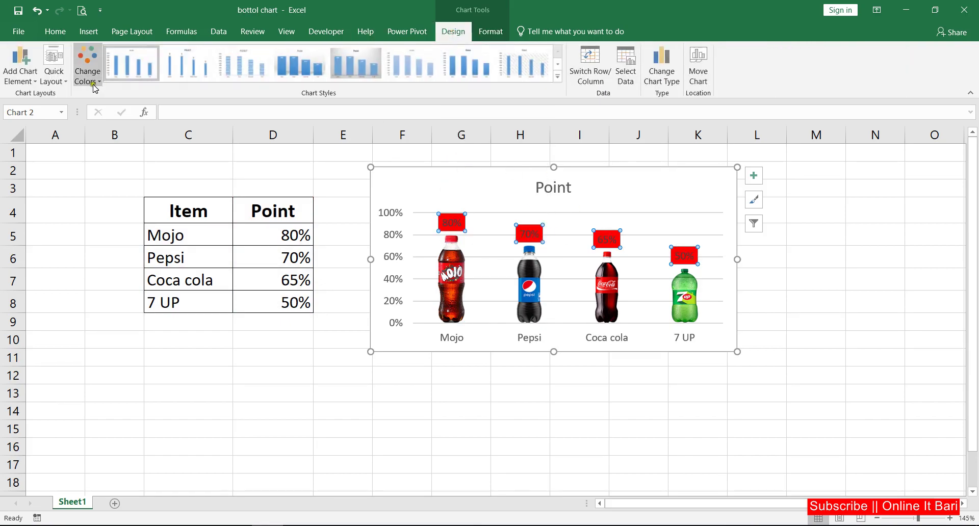
{"action": "left_click", "coordinate": [30, 82]}
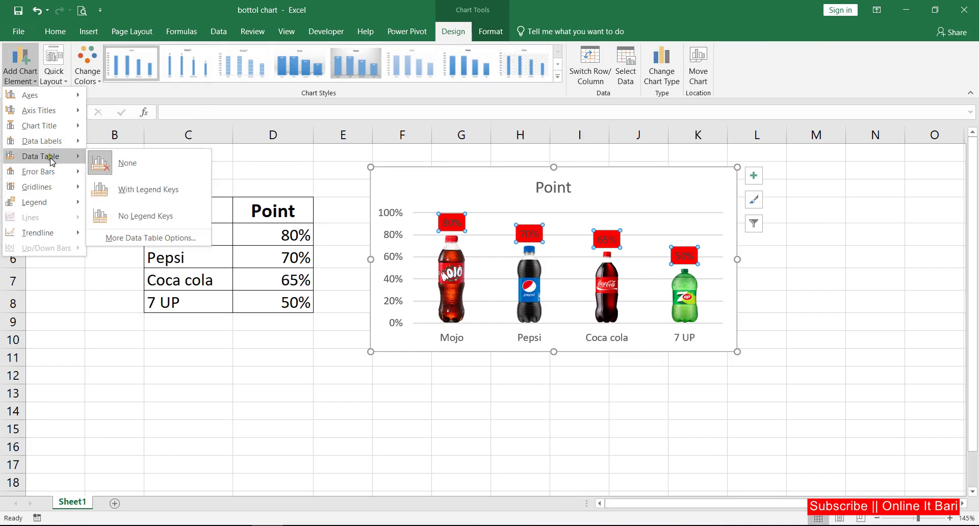
{"action": "mouse_move", "coordinate": [42, 141]}
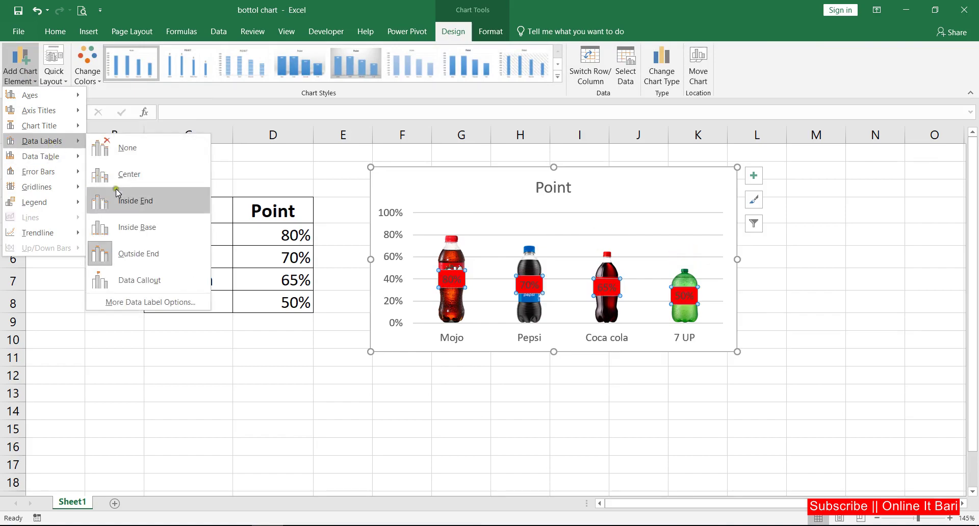
- Turn the data labels into Data Callouts with a dark navy fill
{"action": "left_click", "coordinate": [130, 276]}
{"action": "left_click", "coordinate": [130, 278]}
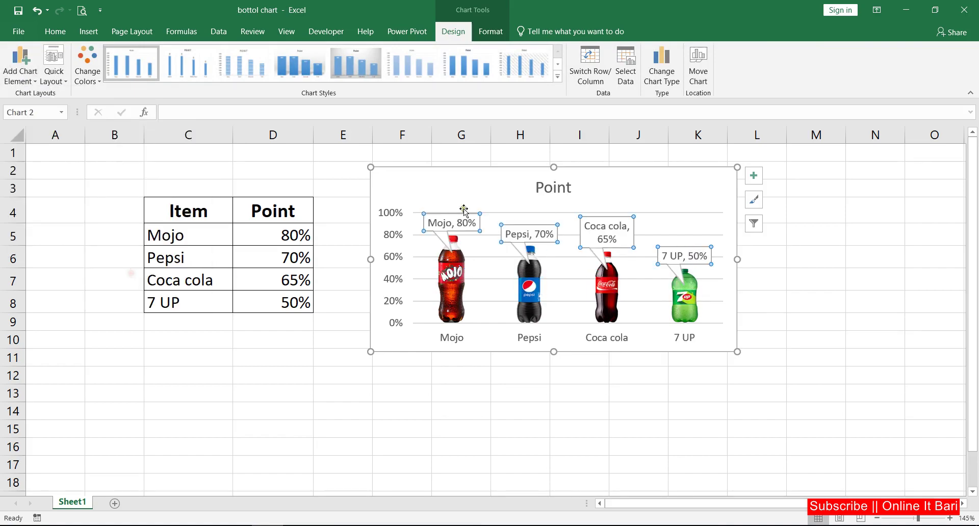
{"action": "left_click", "coordinate": [491, 32]}
{"action": "left_click", "coordinate": [493, 50]}
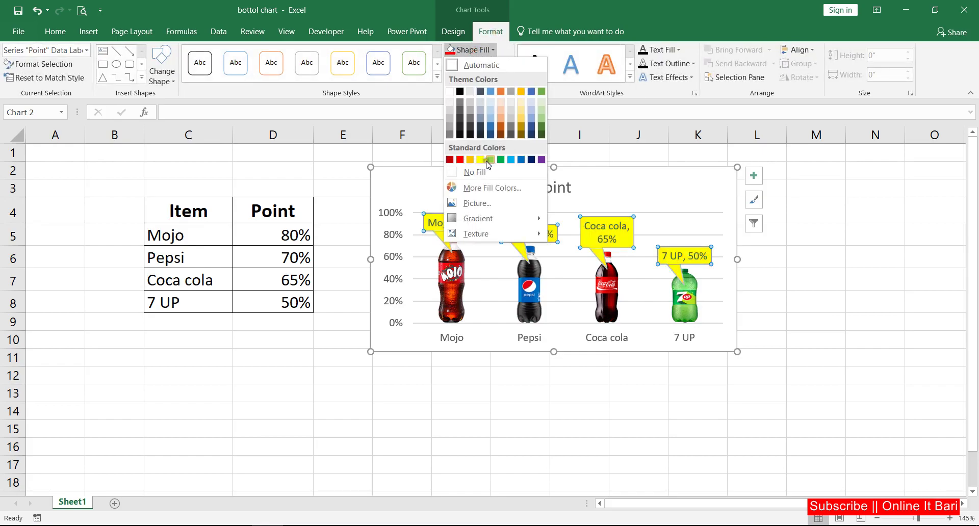
{"action": "left_click", "coordinate": [531, 160]}
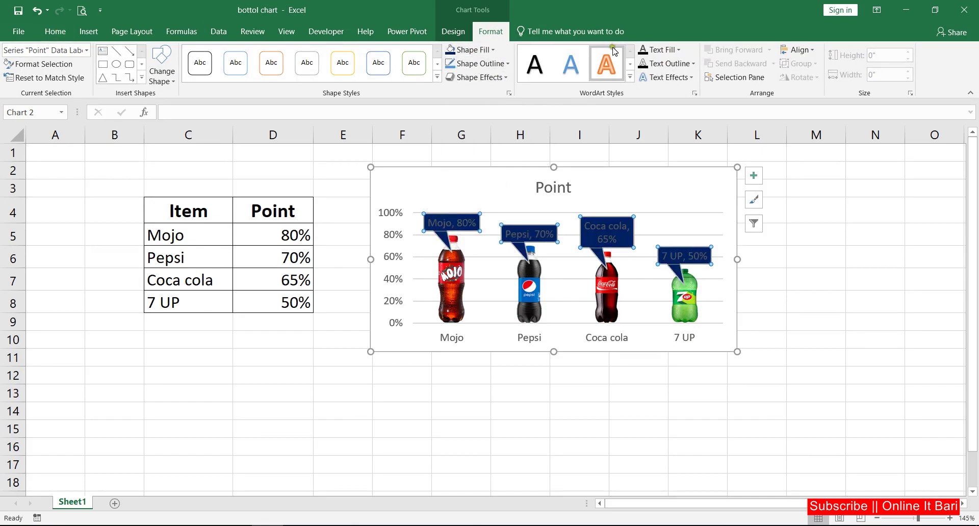
- Make the callout label text white
{"action": "left_click", "coordinate": [55, 32]}
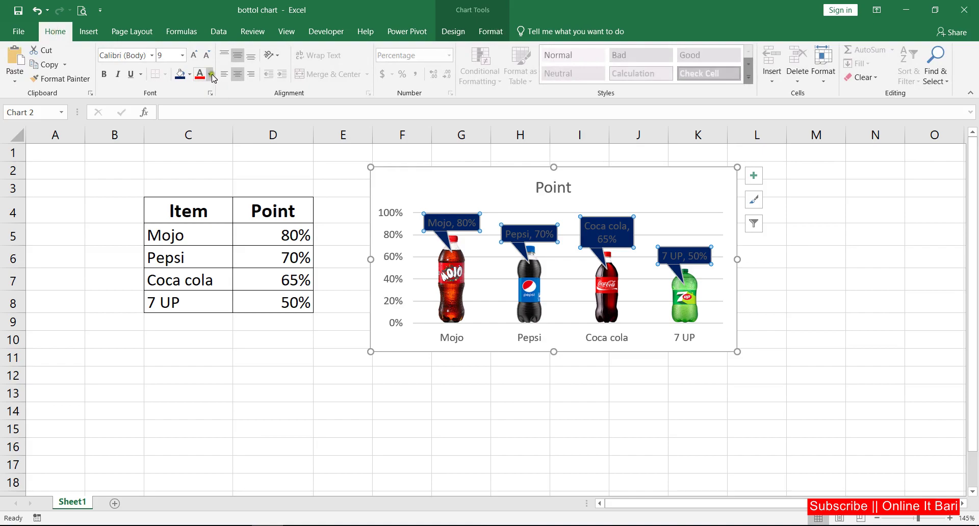
{"action": "left_click", "coordinate": [210, 74]}
{"action": "left_click", "coordinate": [199, 116]}
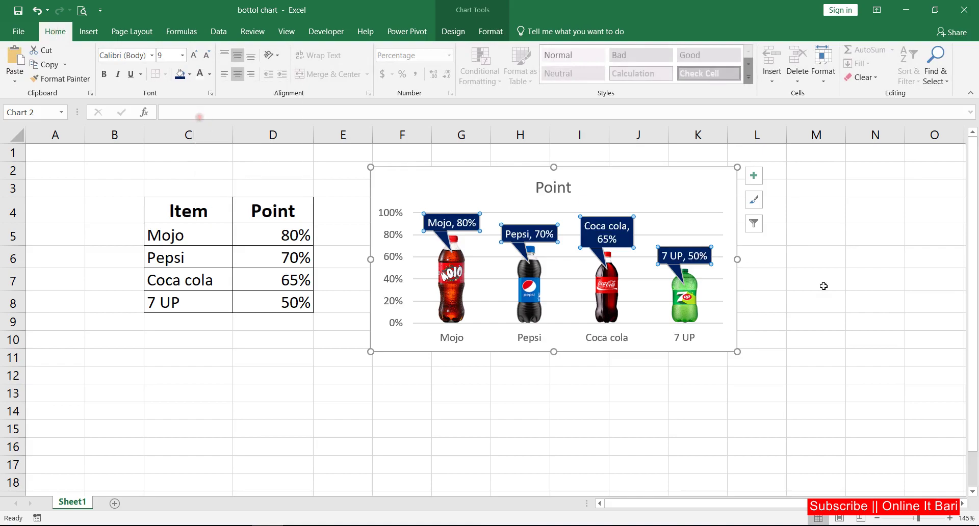
{"action": "left_click", "coordinate": [828, 256]}
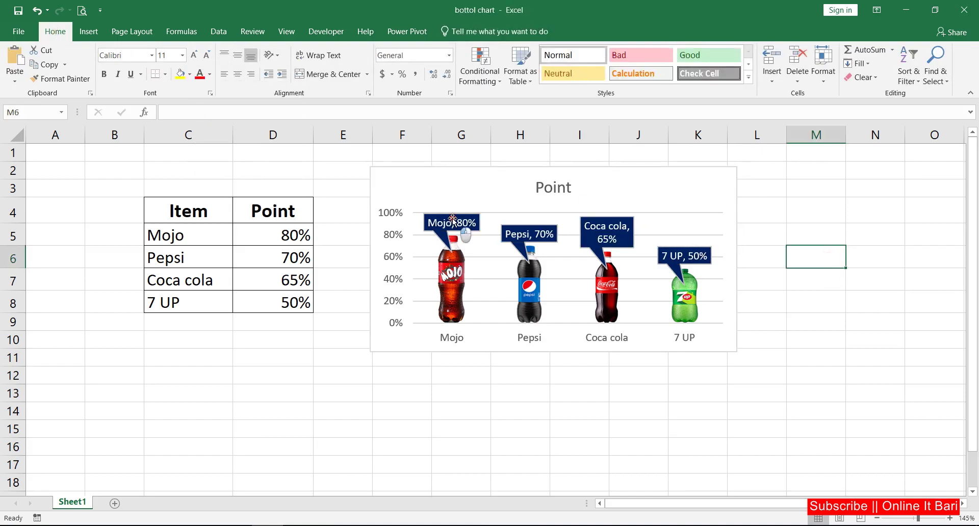
- Uncheck Category Name so the callouts show only 80%, 70%, 65% and 50%
{"action": "left_click", "coordinate": [481, 231]}
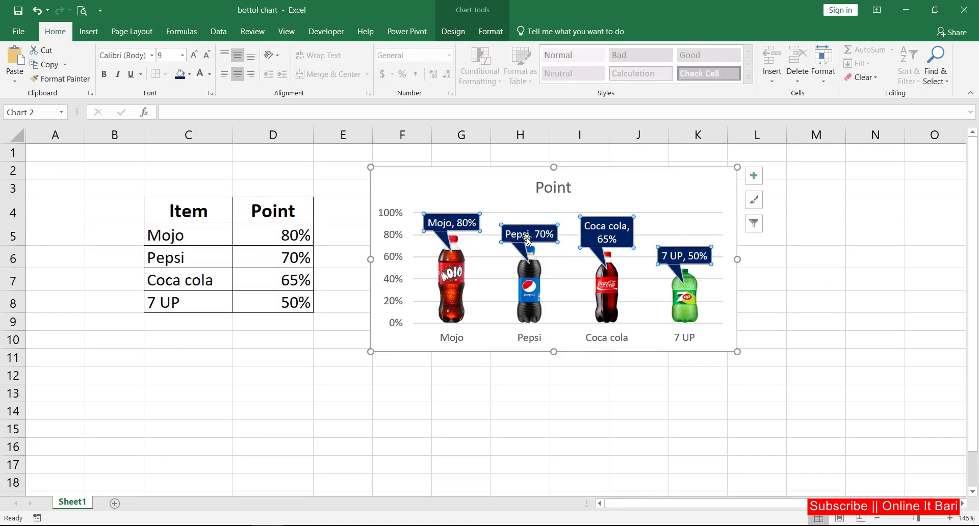
{"action": "right_click", "coordinate": [448, 223]}
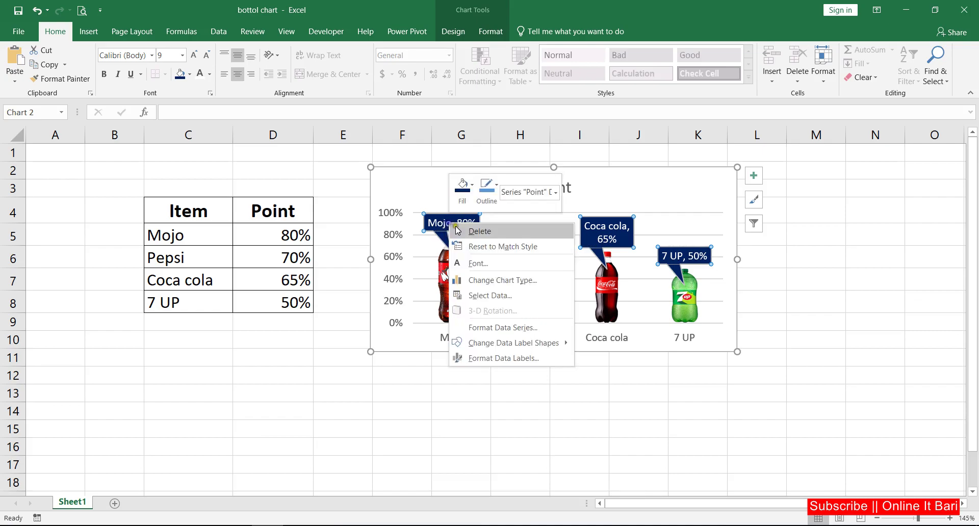
{"action": "left_click", "coordinate": [528, 359]}
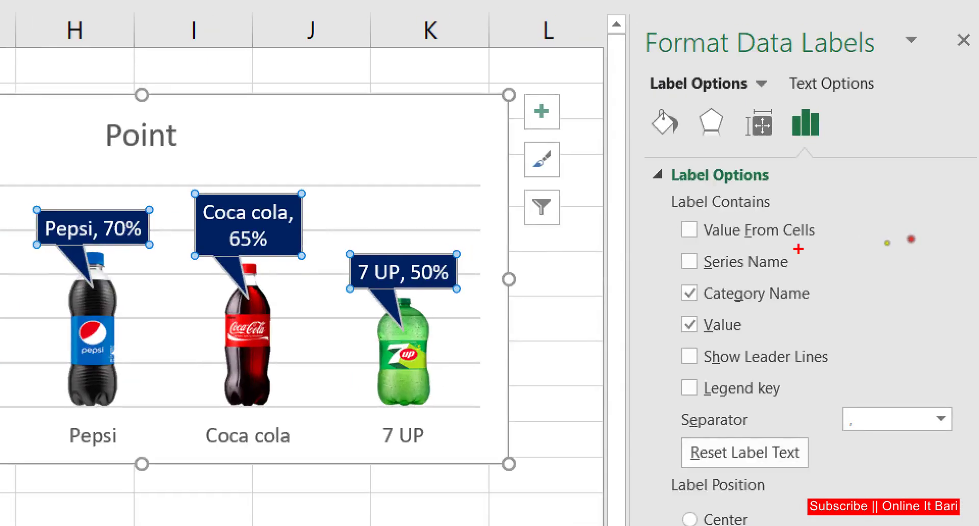
{"action": "left_click_drag", "start_coordinate": [718, 292], "coordinate": [711, 286]}
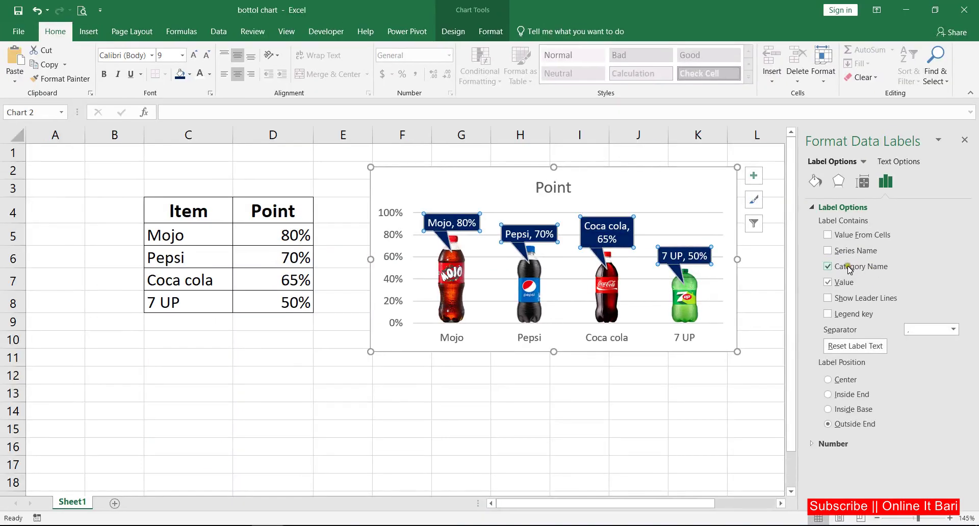
{"action": "left_click", "coordinate": [848, 266]}
- Fill the bottle chart's area with dark gray from the Theme Colors shape fill
{"action": "left_click", "coordinate": [625, 381]}
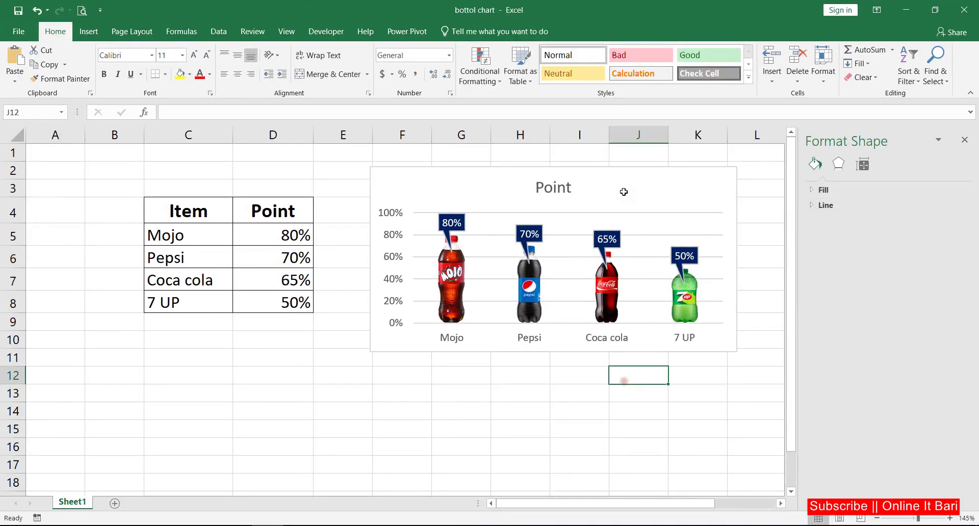
{"action": "left_click", "coordinate": [646, 176]}
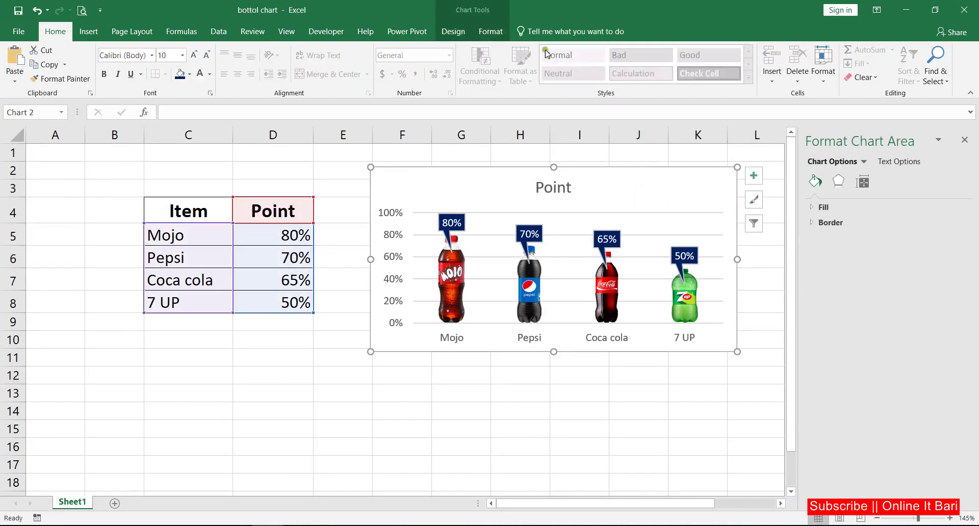
{"action": "left_click", "coordinate": [491, 31]}
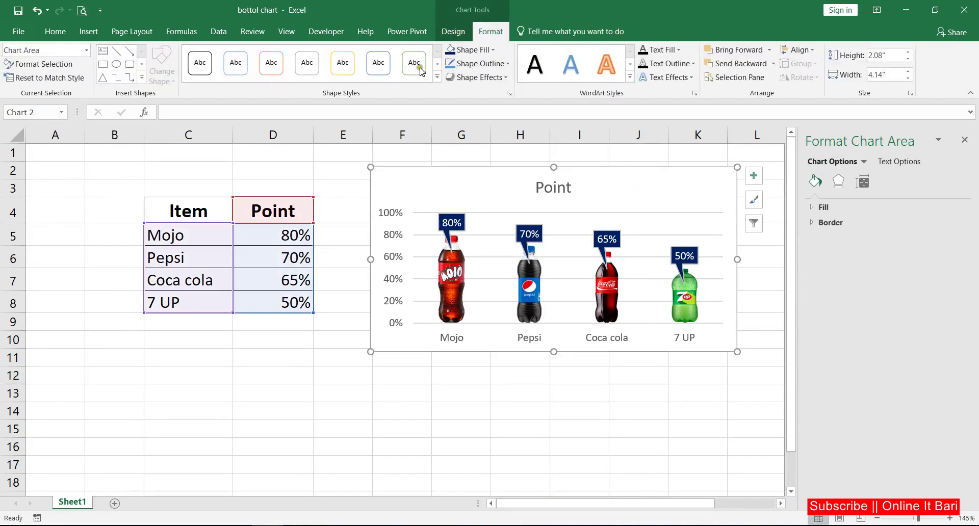
{"action": "left_click", "coordinate": [473, 49]}
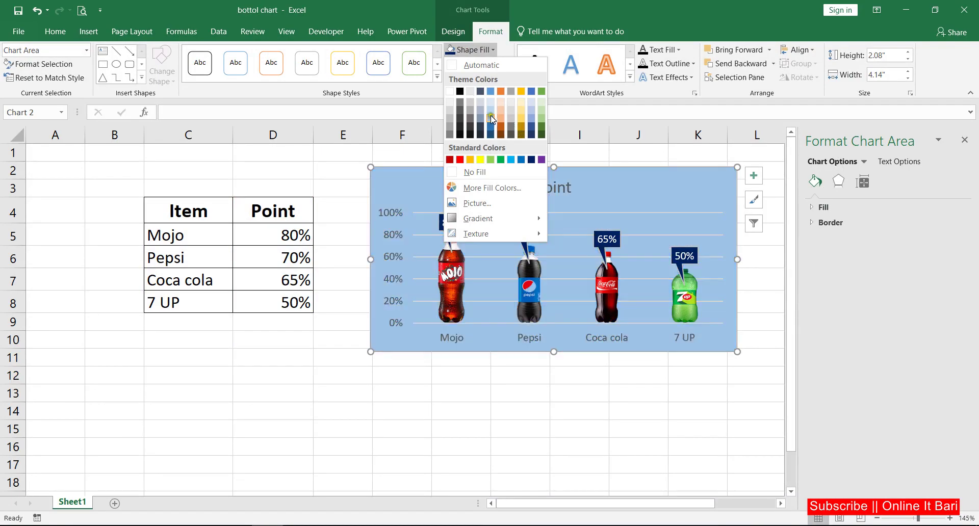
{"action": "left_click", "coordinate": [473, 128]}
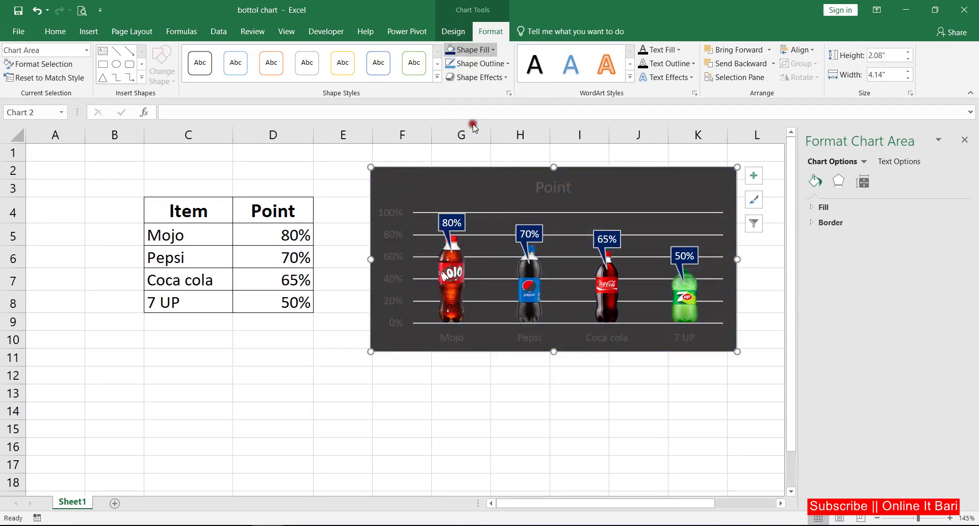
{"action": "left_click", "coordinate": [539, 390]}
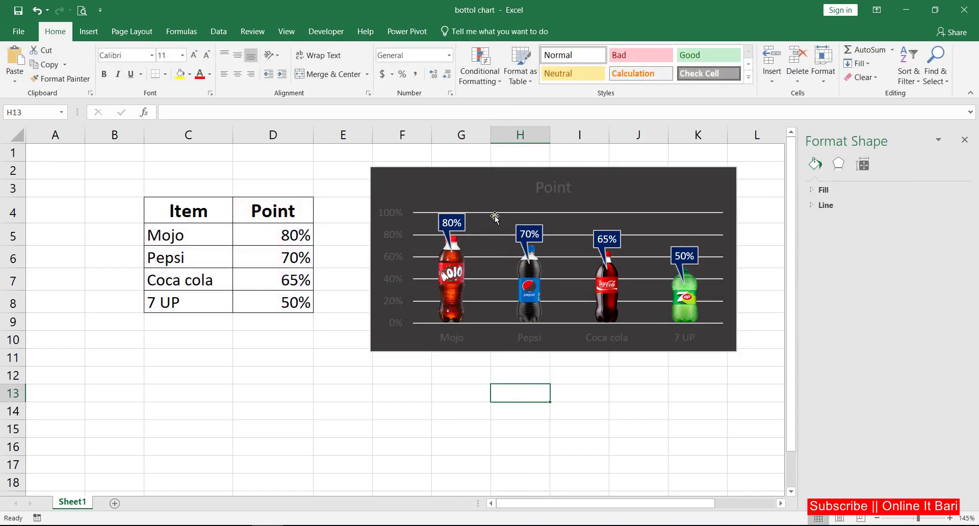